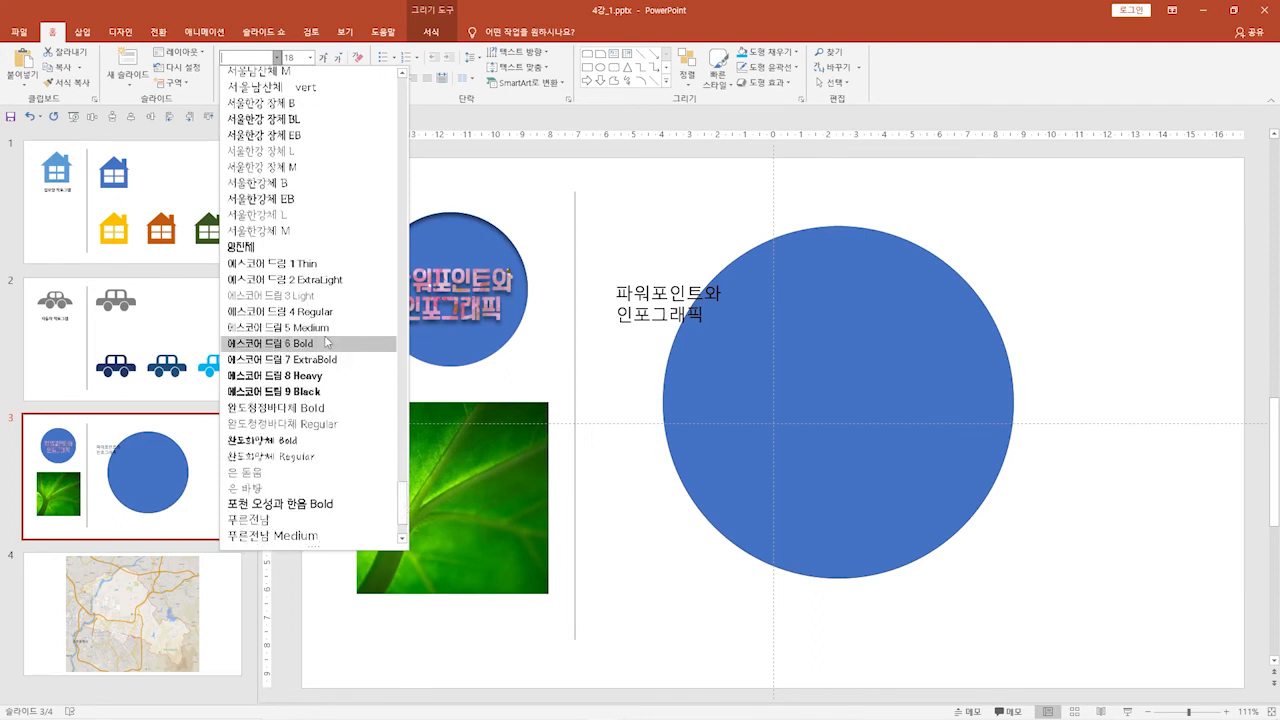
# Step: Set the "파워포인트와 인포그래픽" text box to the 양진체 font at size 54
pyautogui.click(247, 250)
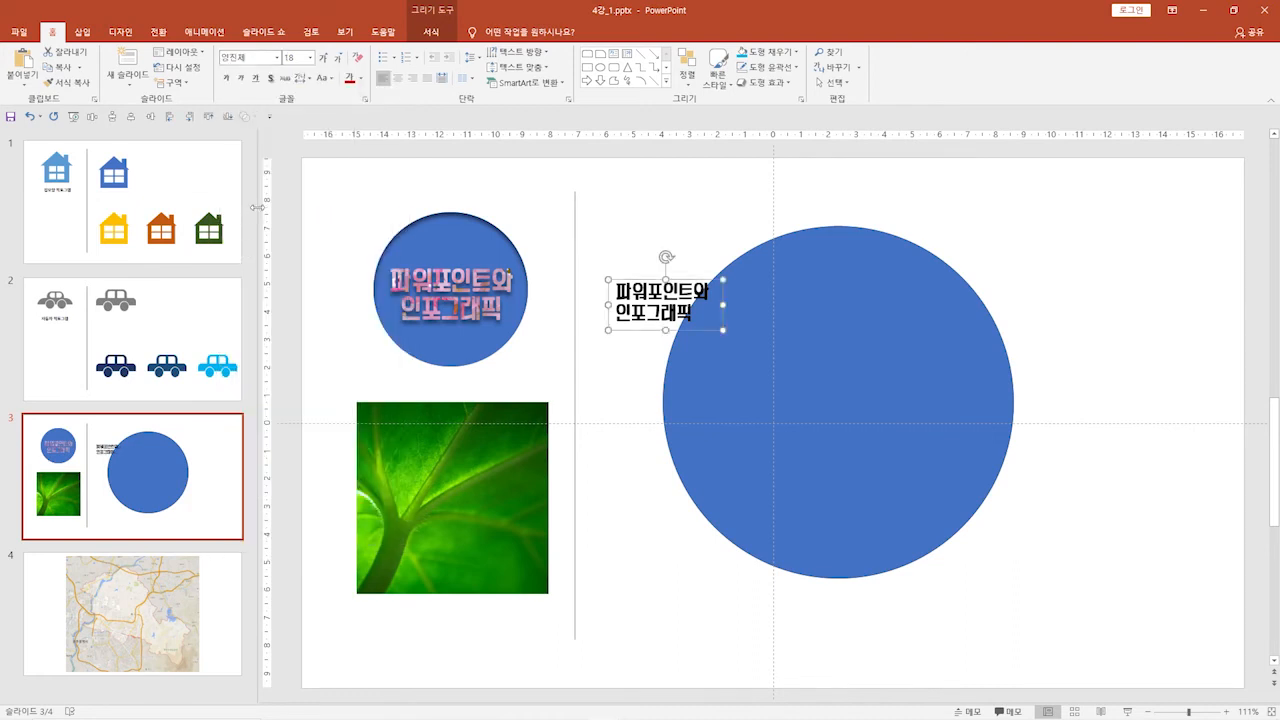
pyautogui.click(326, 59)
pyautogui.click(326, 59)
pyautogui.click(326, 59)
pyautogui.click(326, 59)
pyautogui.click(326, 59)
pyautogui.click(326, 59)
pyautogui.click(326, 59)
pyautogui.click(326, 59)
pyautogui.click(326, 59)
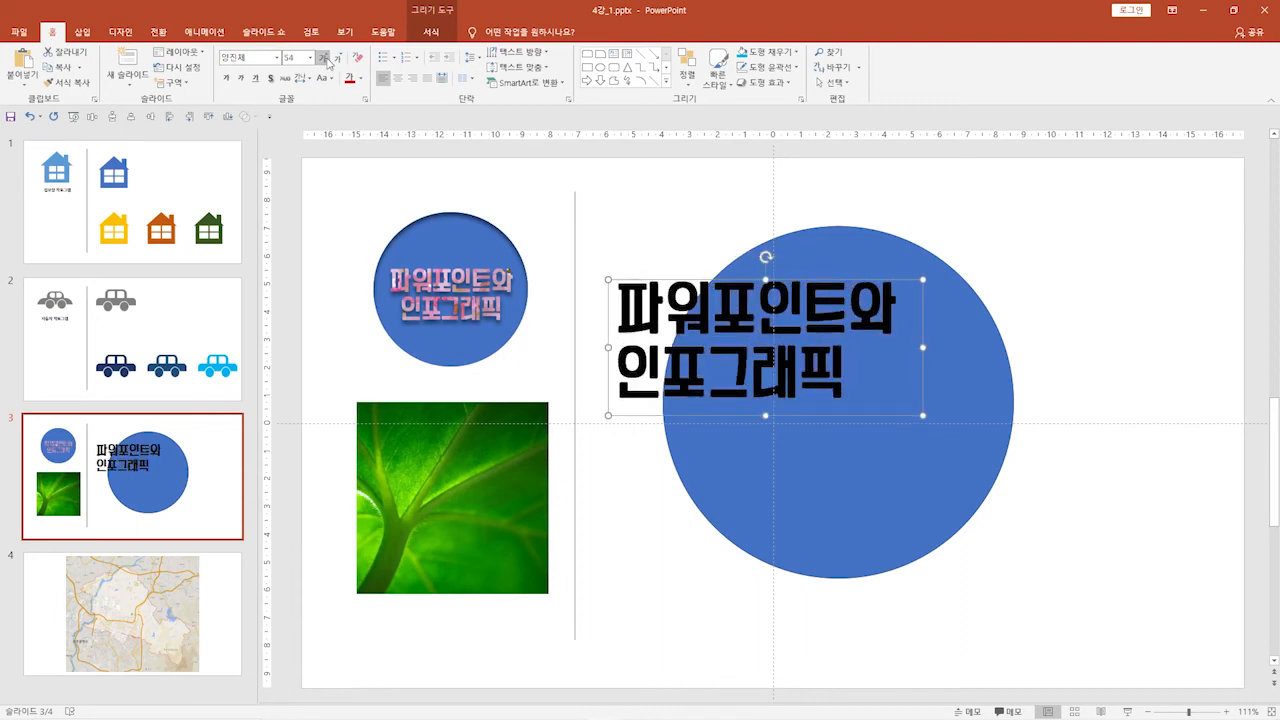
# Step: Center the text within its box and move the box onto the large blue circle
pyautogui.click(398, 79)
pyautogui.moveTo(637, 283); pyautogui.dragTo(717, 346)
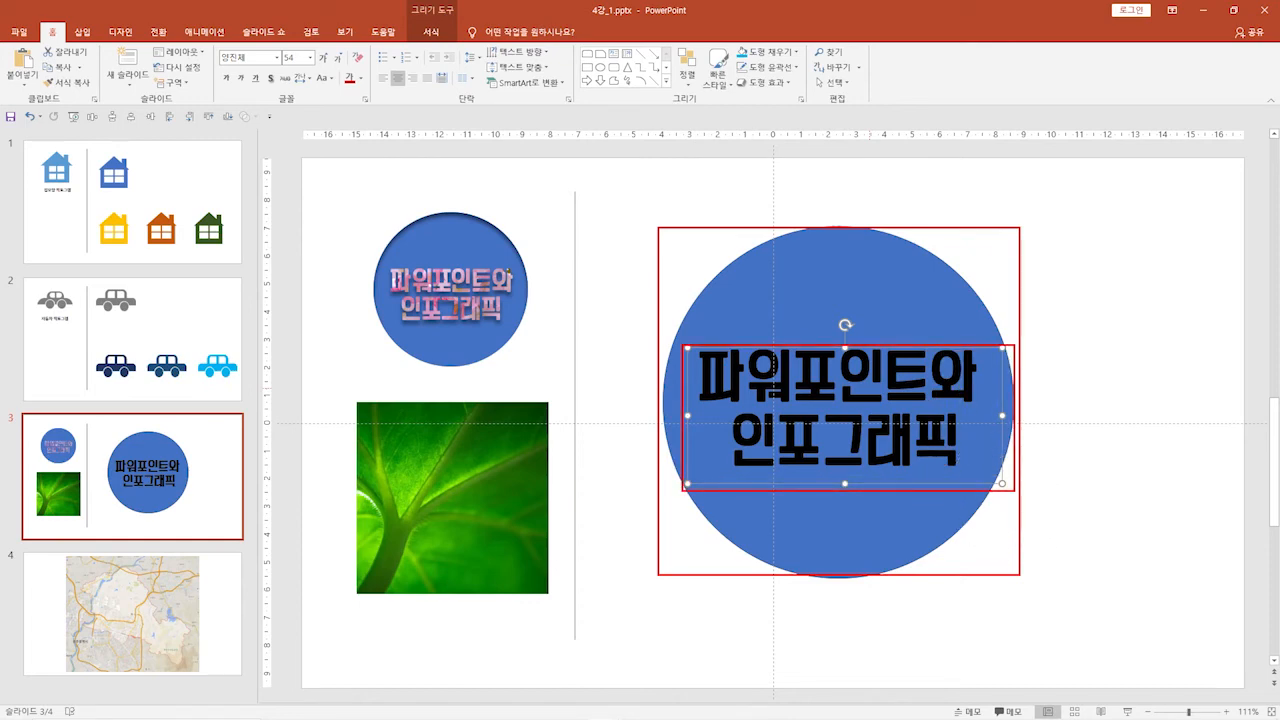
pyautogui.click(1086, 302)
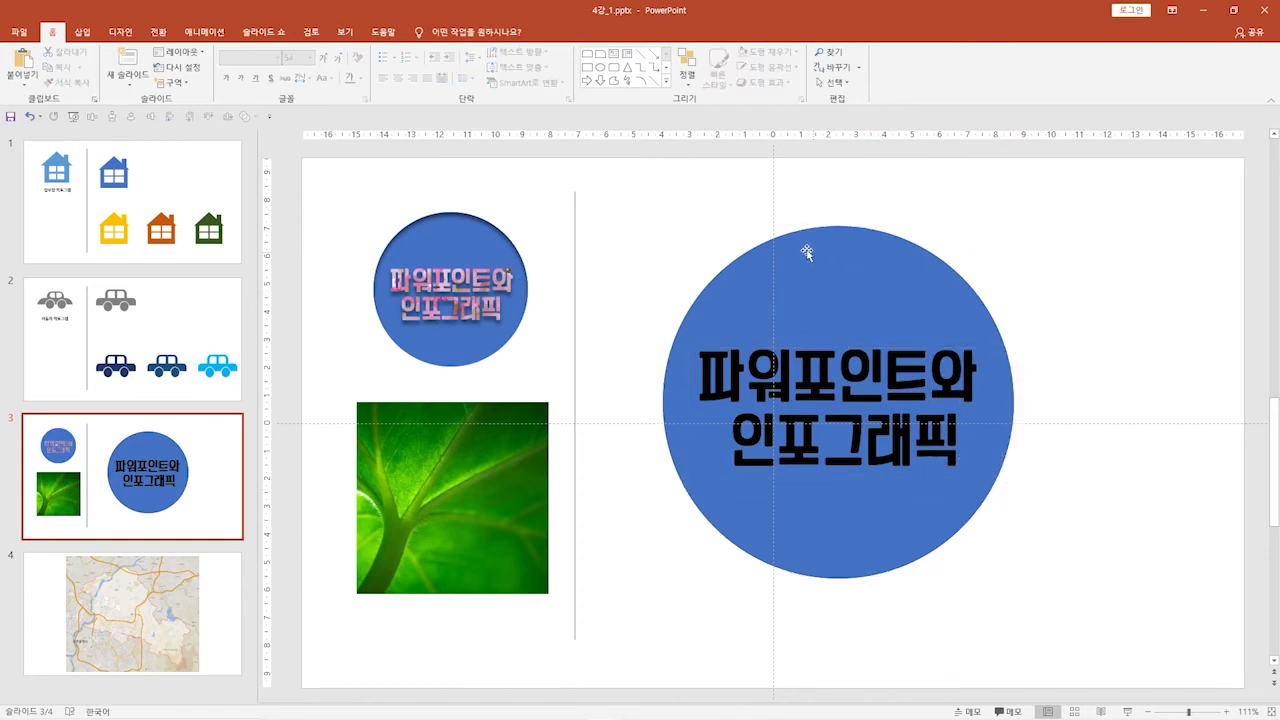
# Step: Align the large blue circle and the text box to each other's center, both horizontally and vertically
pyautogui.click(806, 252)
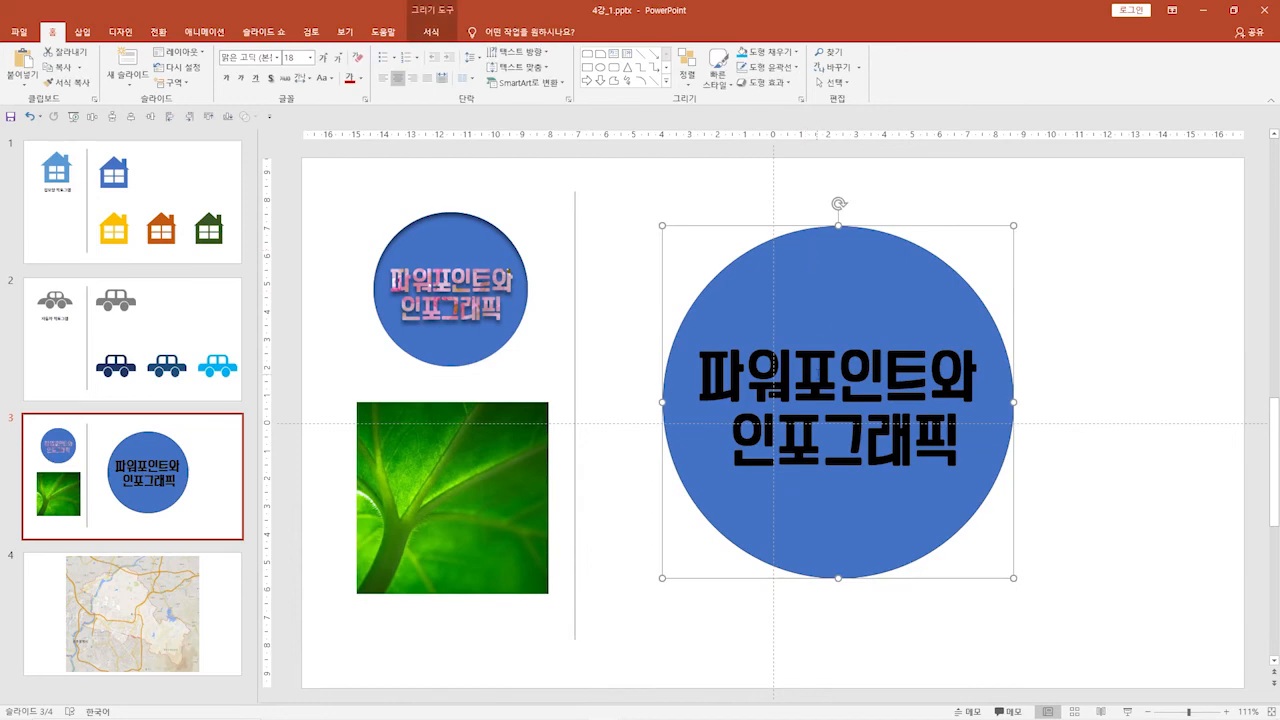
pyautogui.click(772, 365)
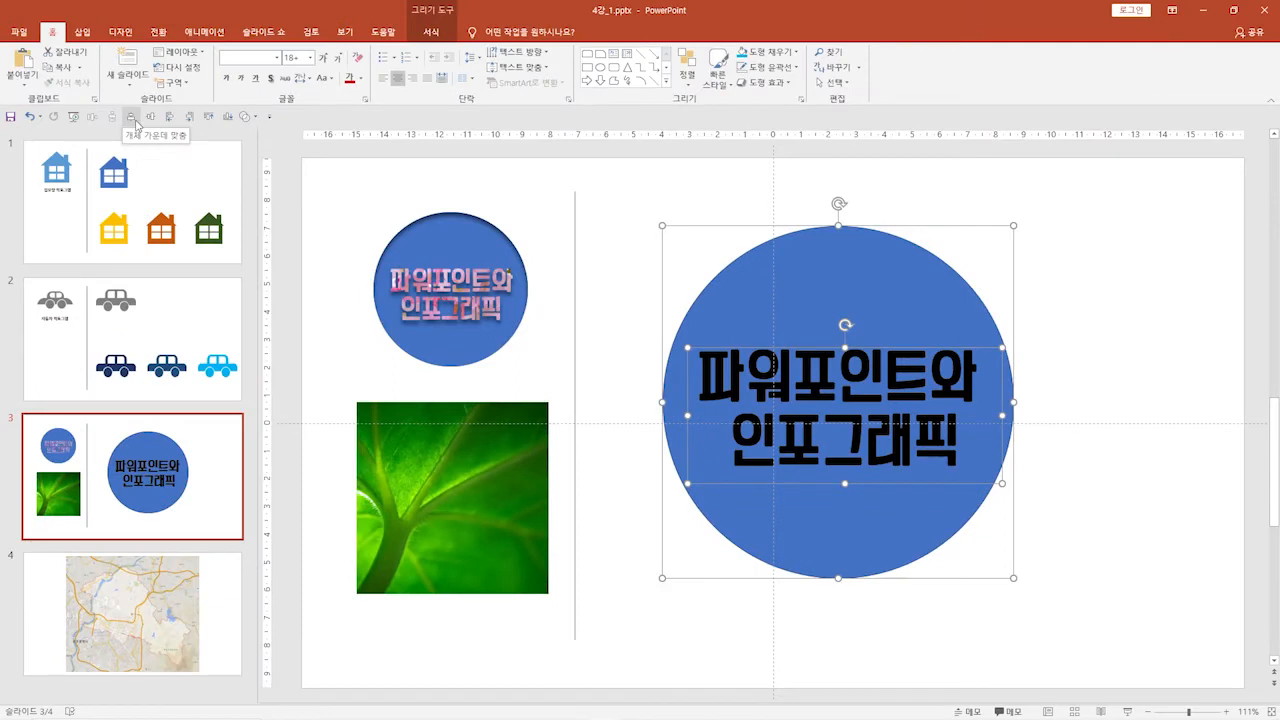
pyautogui.click(163, 125)
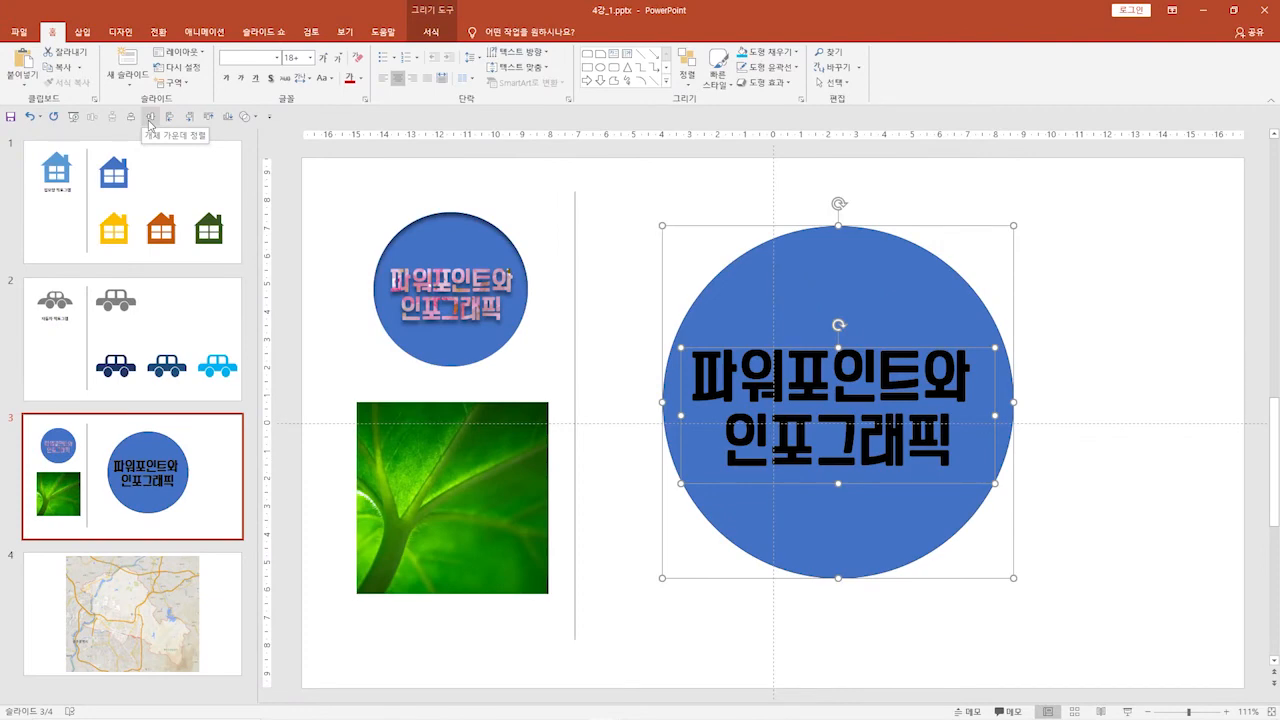
pyautogui.click(149, 120)
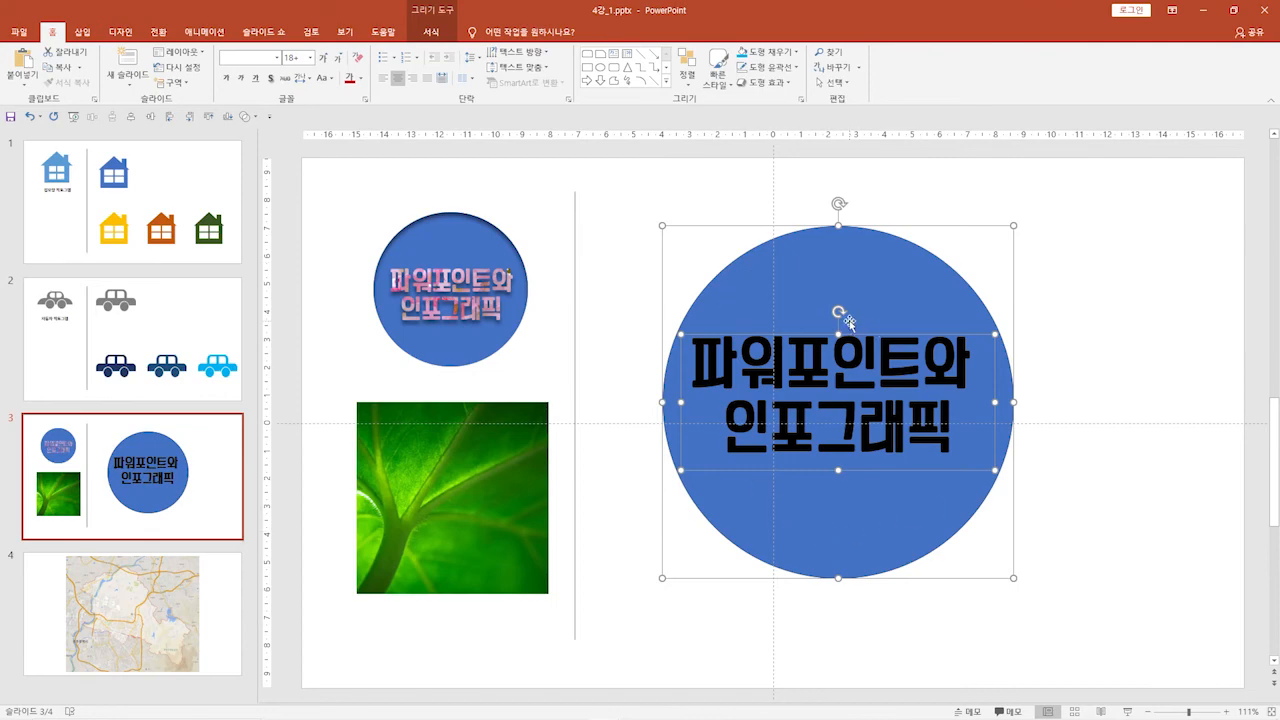
pyautogui.click(1122, 333)
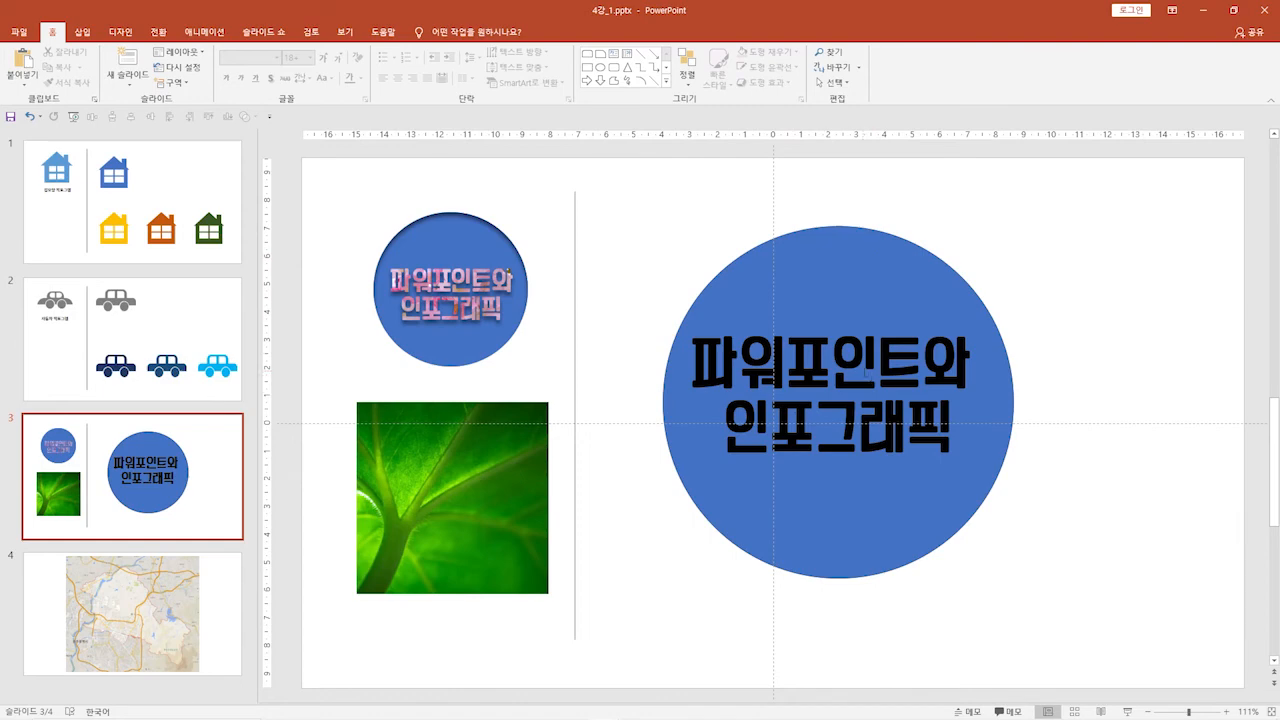
# Step: Subtract the text from the large blue circle with Merge Shapes and shift the cut-out circle slightly right
pyautogui.click(864, 372)
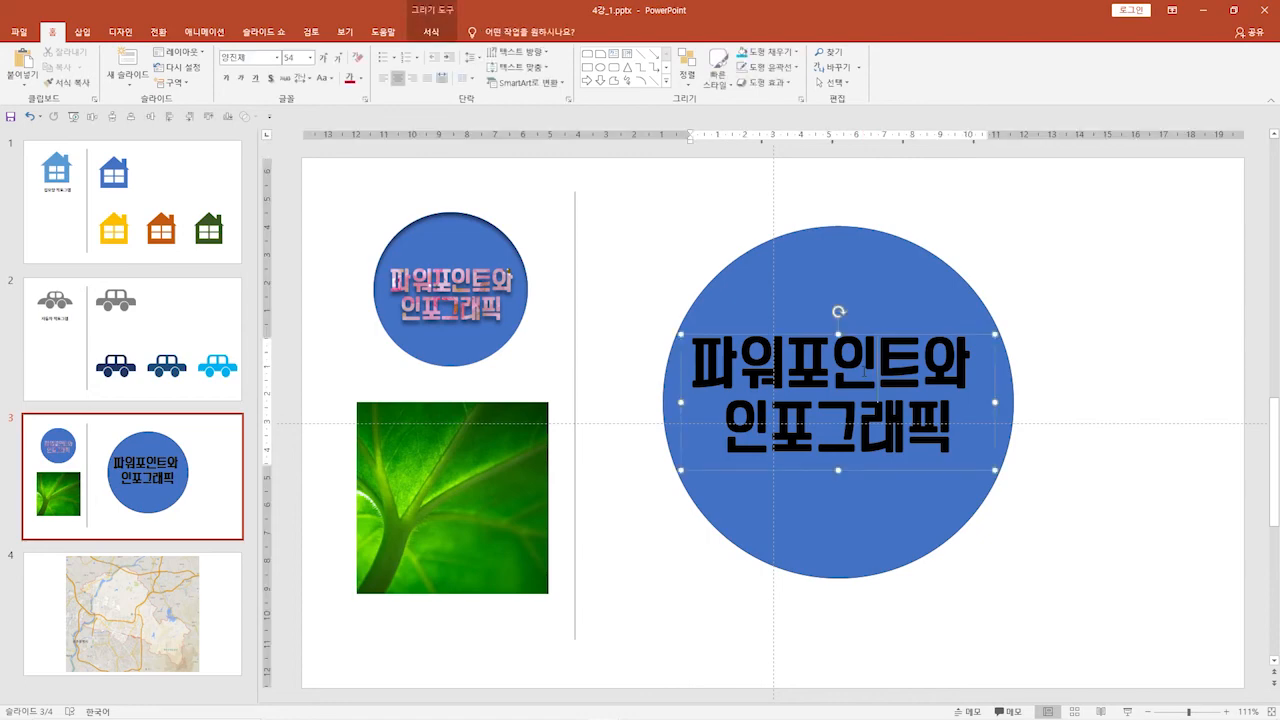
pyautogui.click(1034, 277)
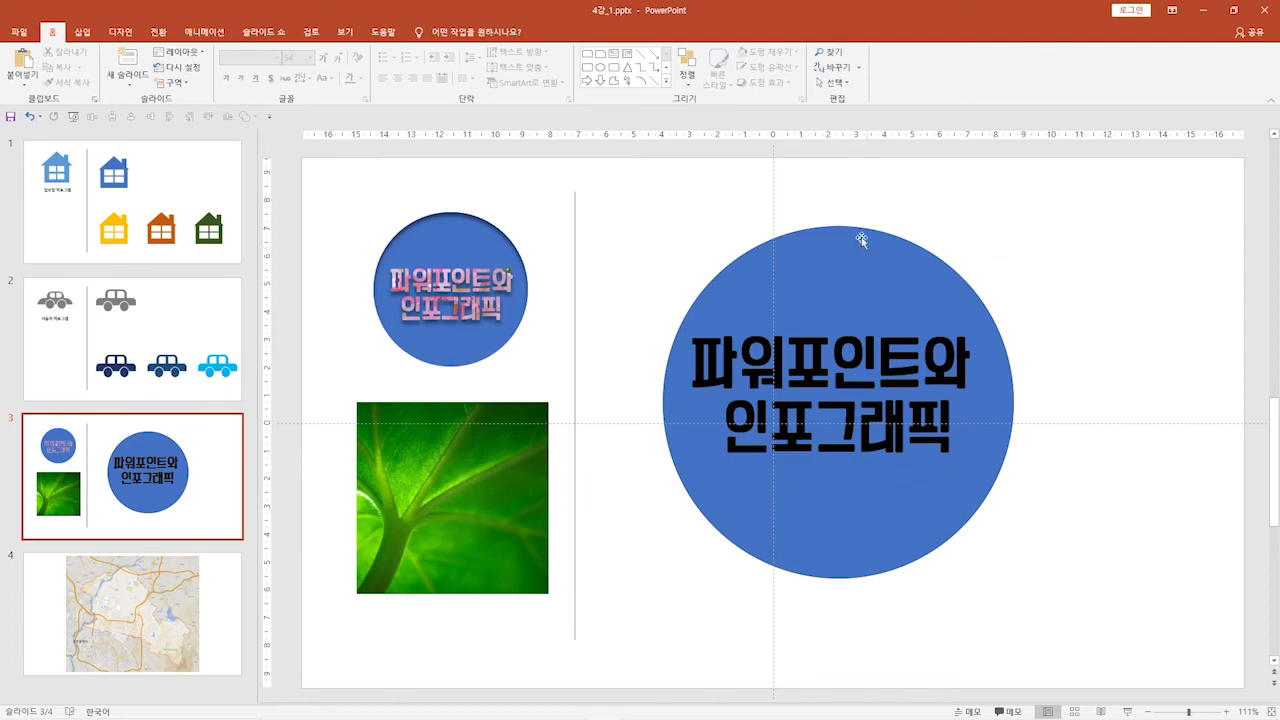
pyautogui.click(841, 262)
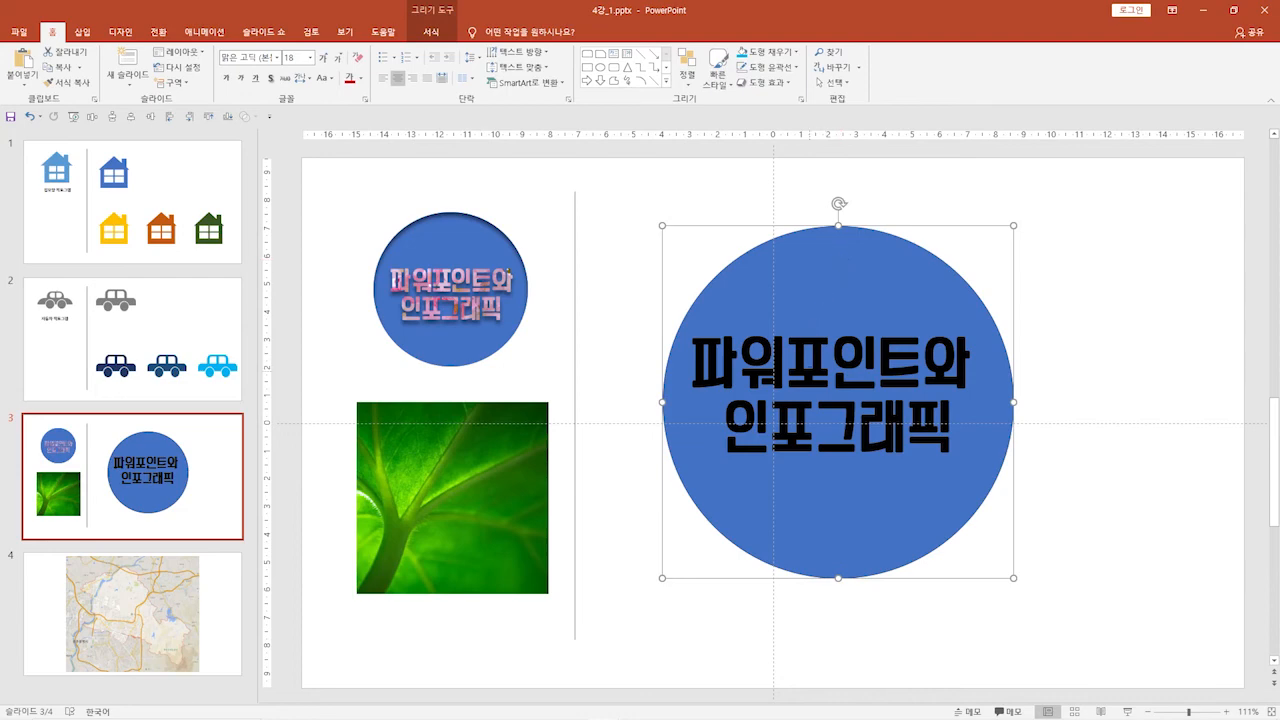
pyautogui.click(833, 370)
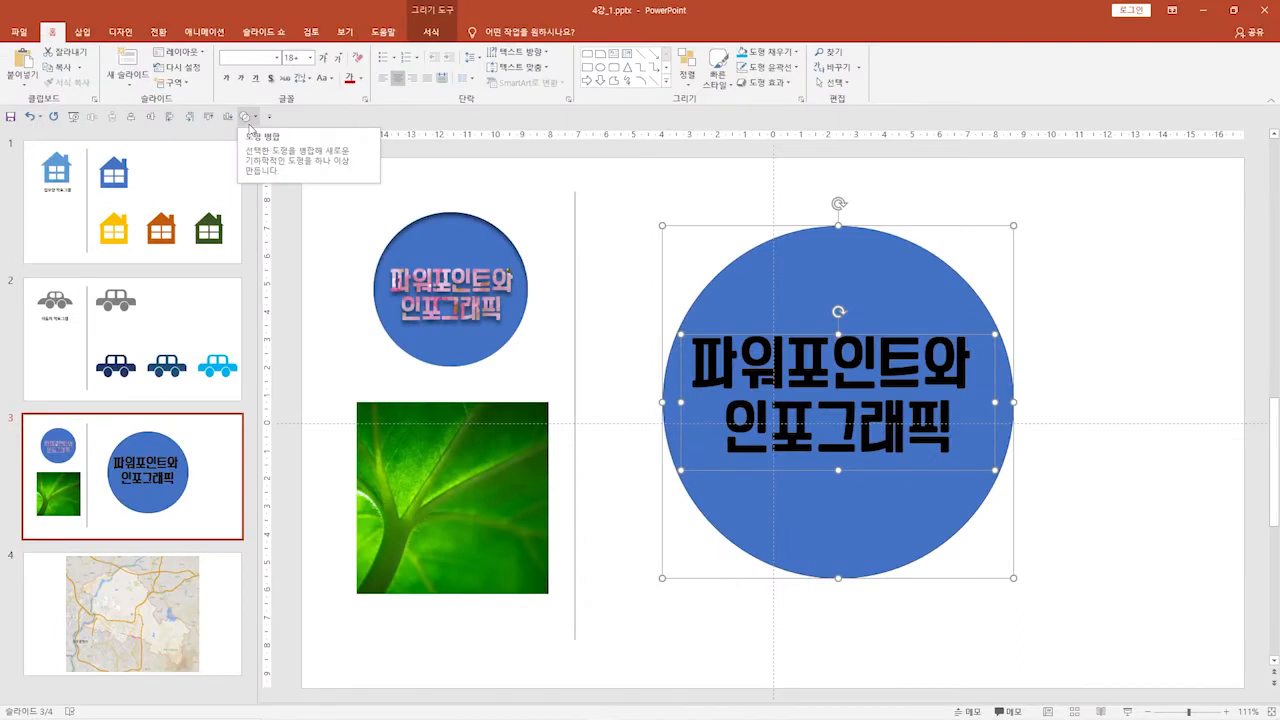
pyautogui.click(256, 120)
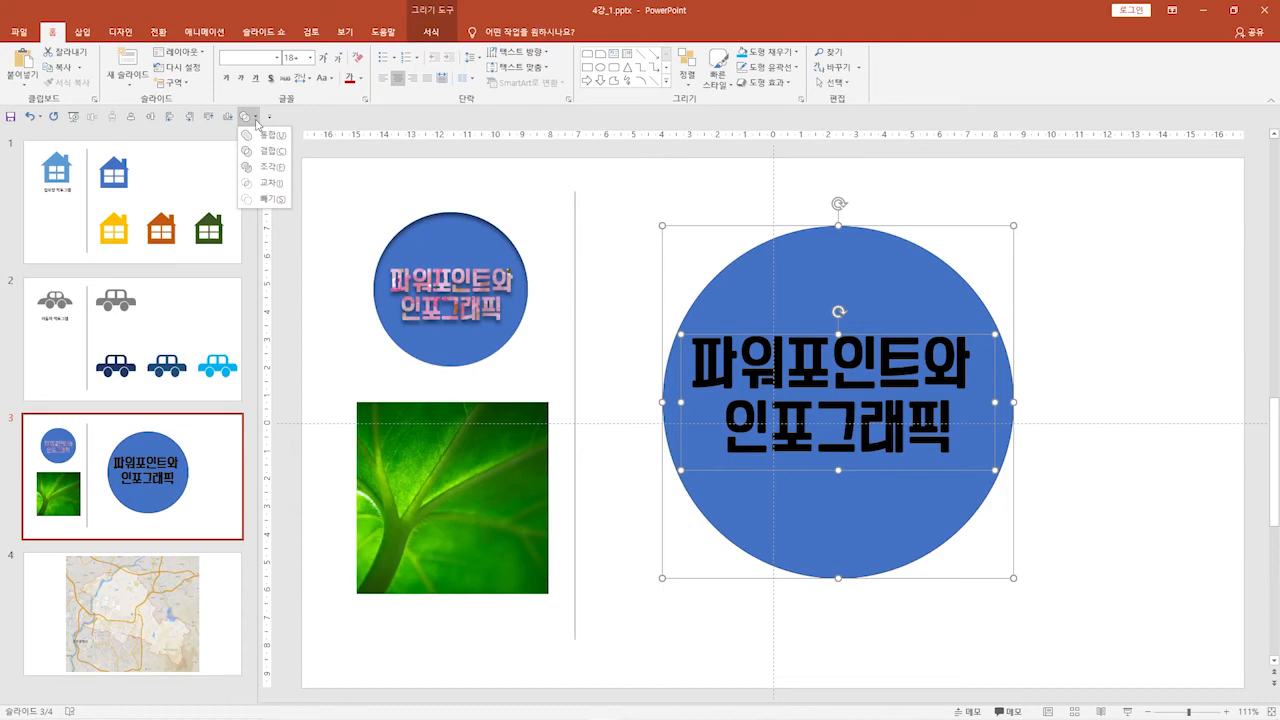
pyautogui.click(268, 200)
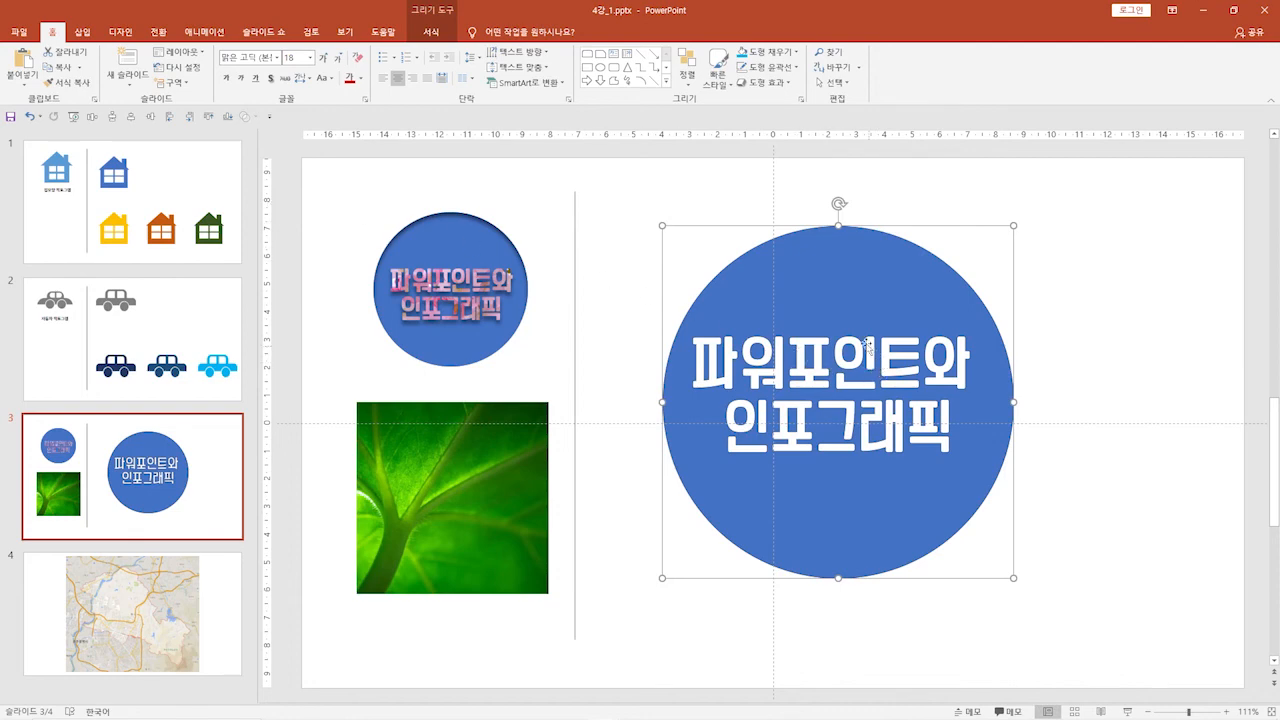
pyautogui.moveTo(846, 294); pyautogui.dragTo(914, 311)
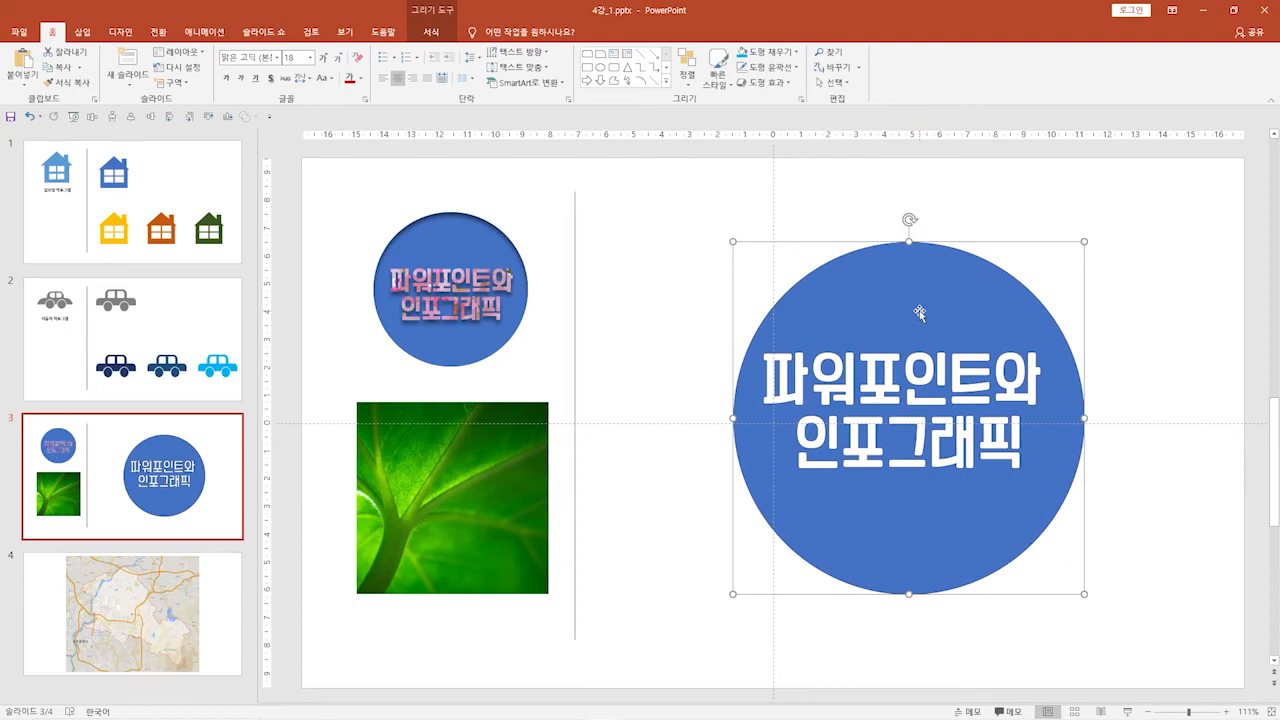
pyautogui.moveTo(918, 310); pyautogui.dragTo(885, 295)
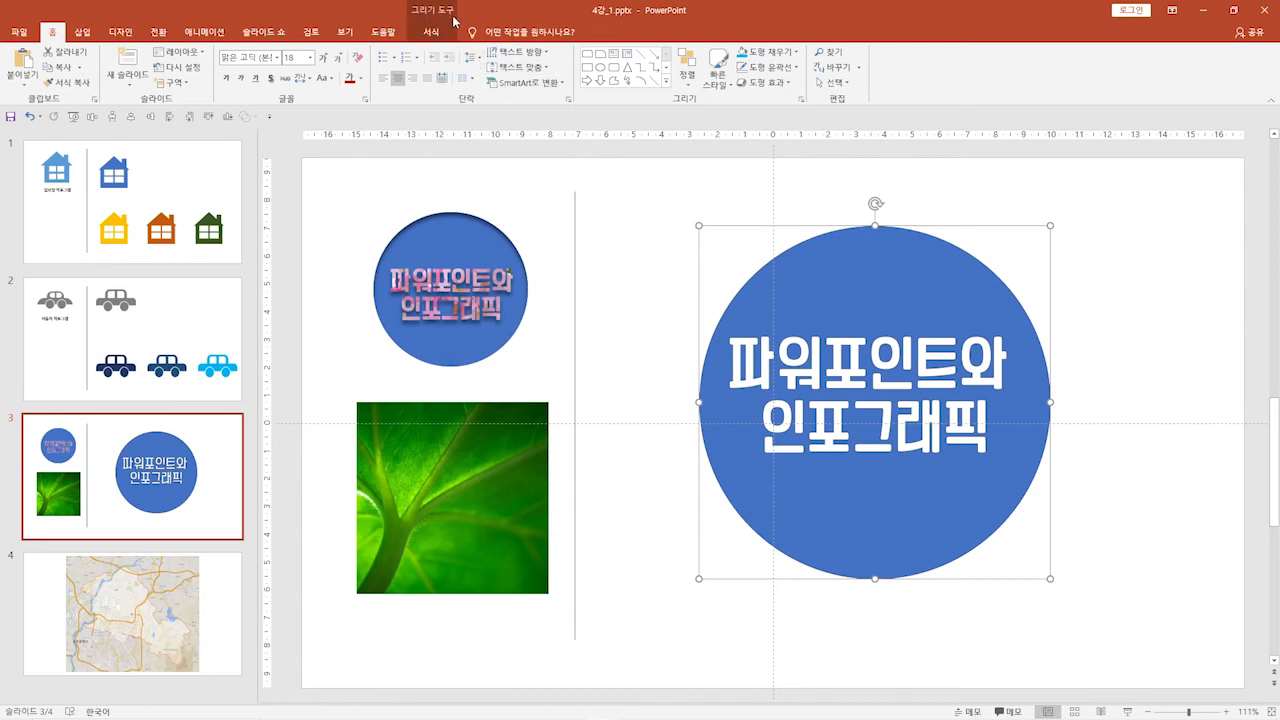
# Step: Remove the cut-out circle's outline and fill it with the gold theme color
pyautogui.click(441, 36)
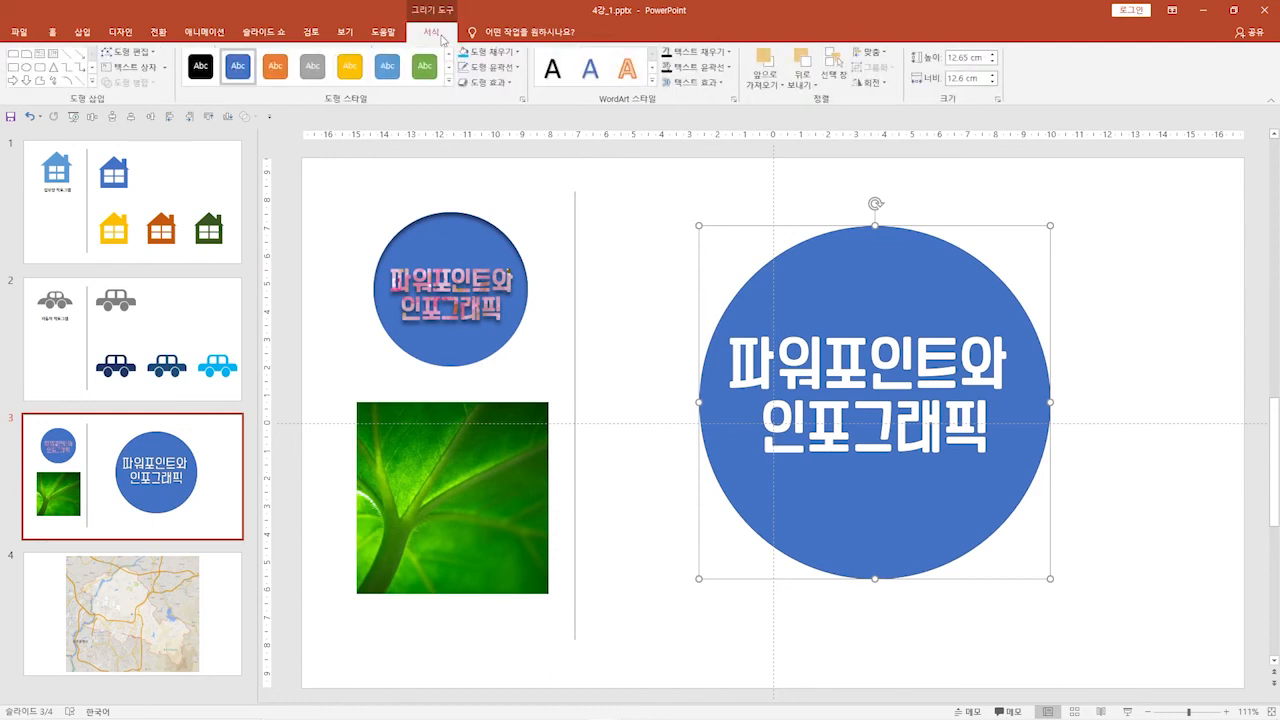
pyautogui.click(488, 67)
pyautogui.click(512, 186)
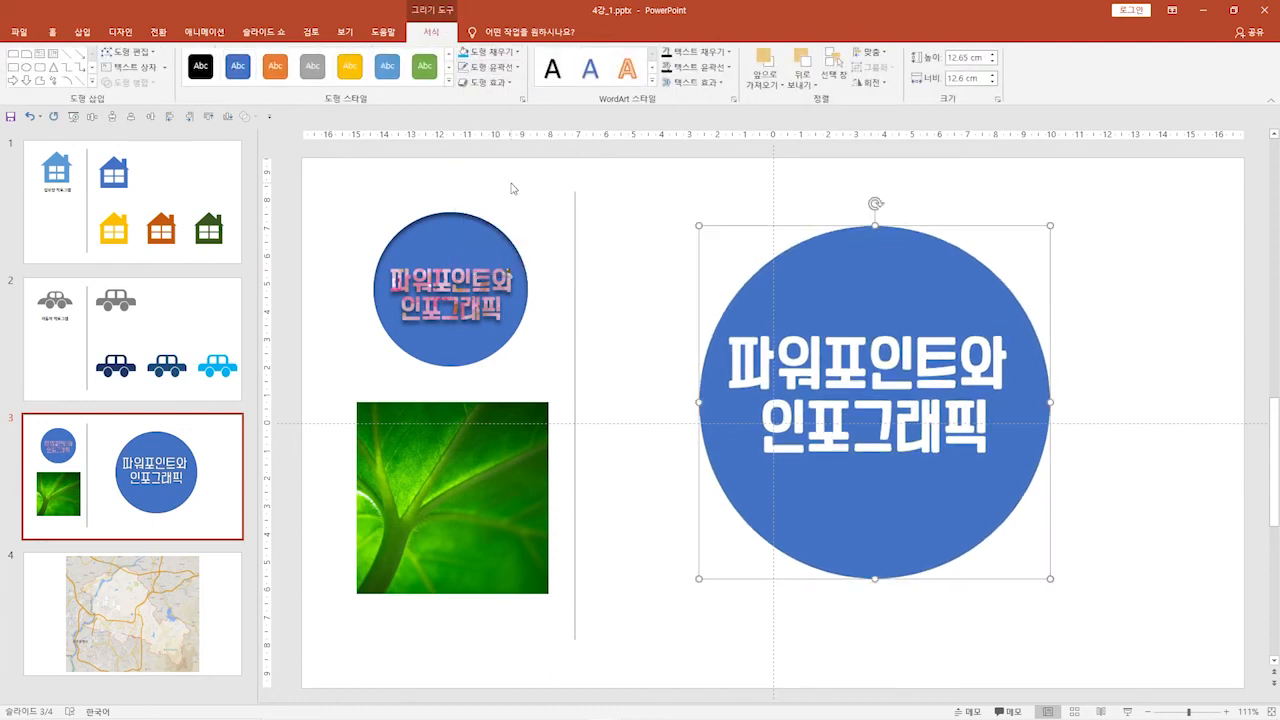
pyautogui.click(505, 53)
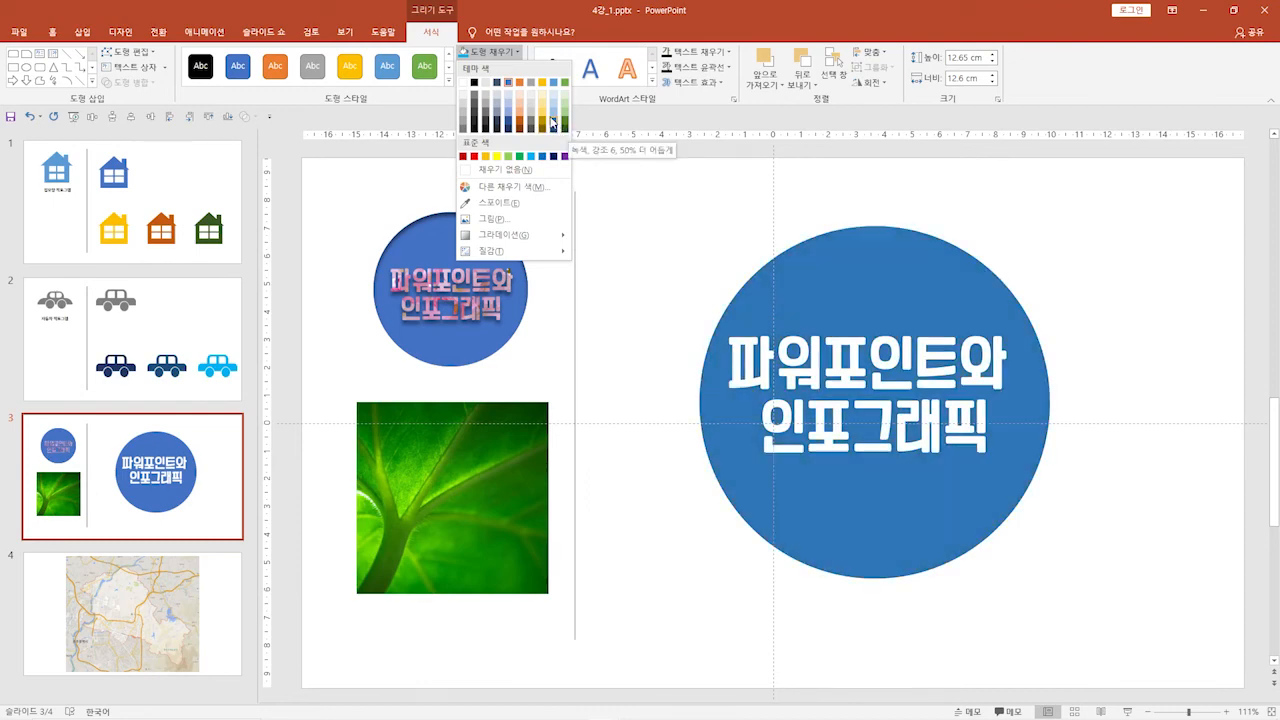
pyautogui.click(541, 83)
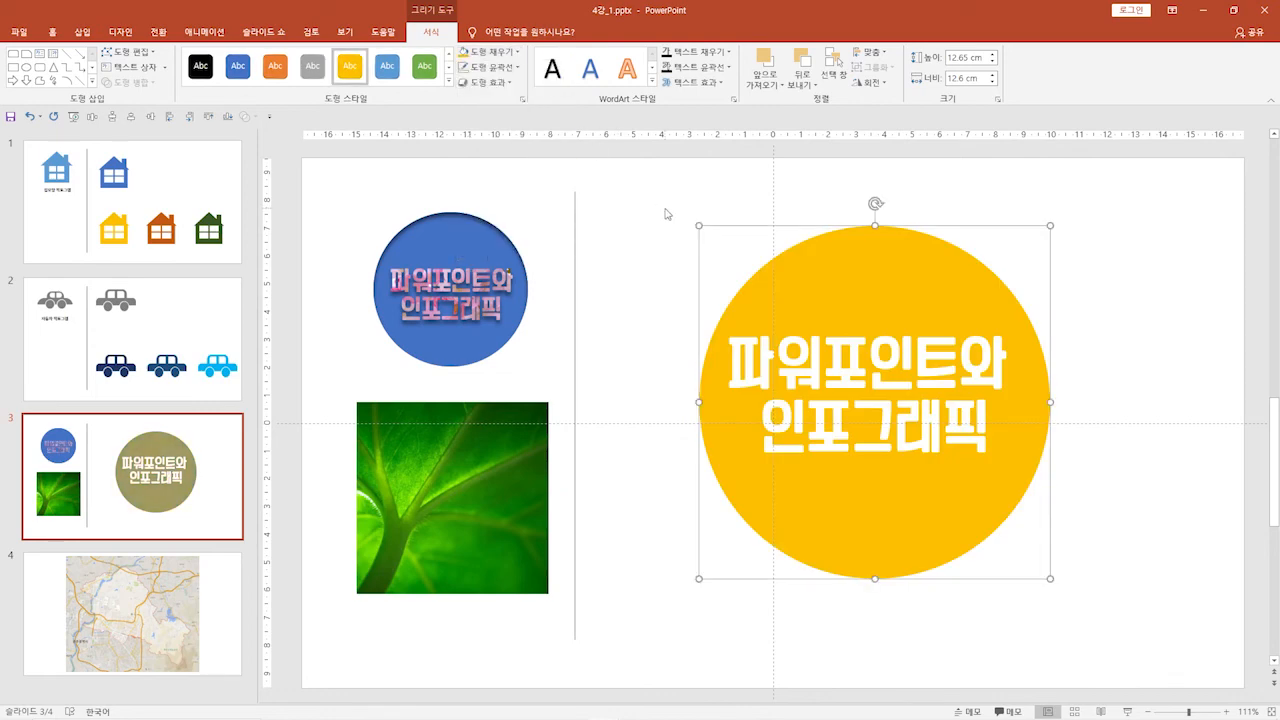
# Step: Place the green leaf picture behind the gold circle and resize it to fill all the cut-out letters
pyautogui.click(480, 438)
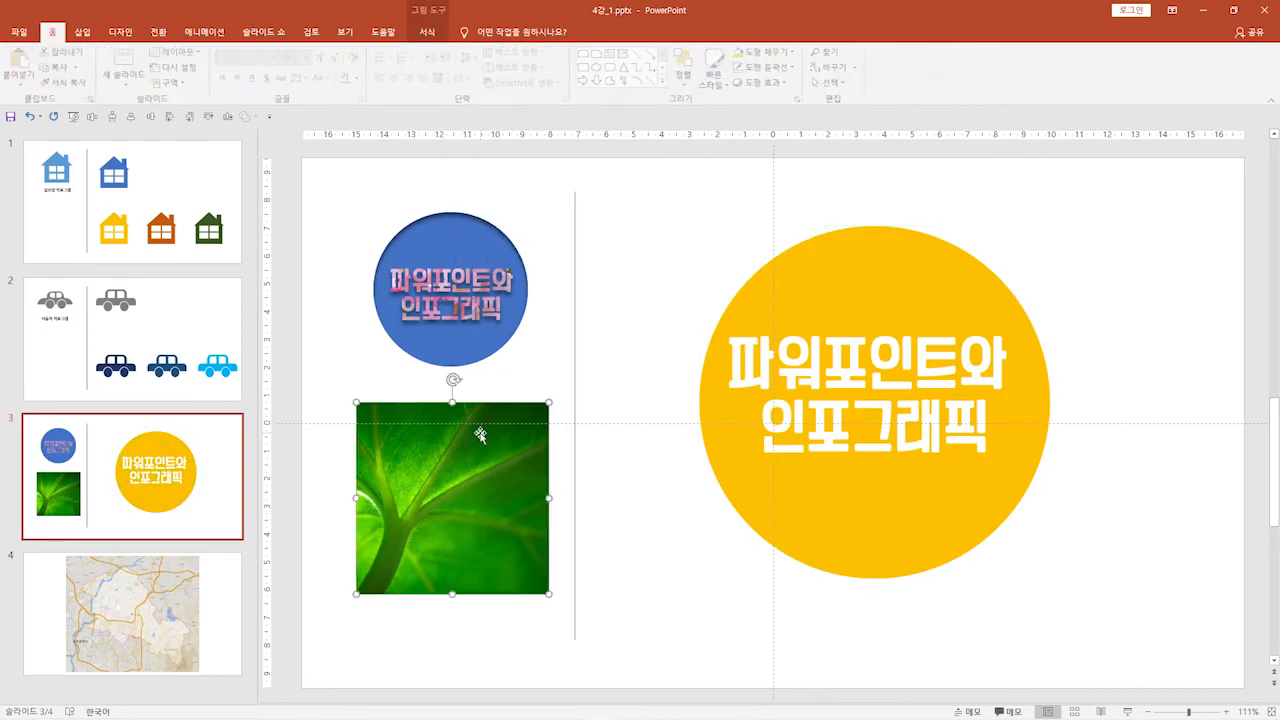
pyautogui.moveTo(457, 463); pyautogui.dragTo(830, 394)
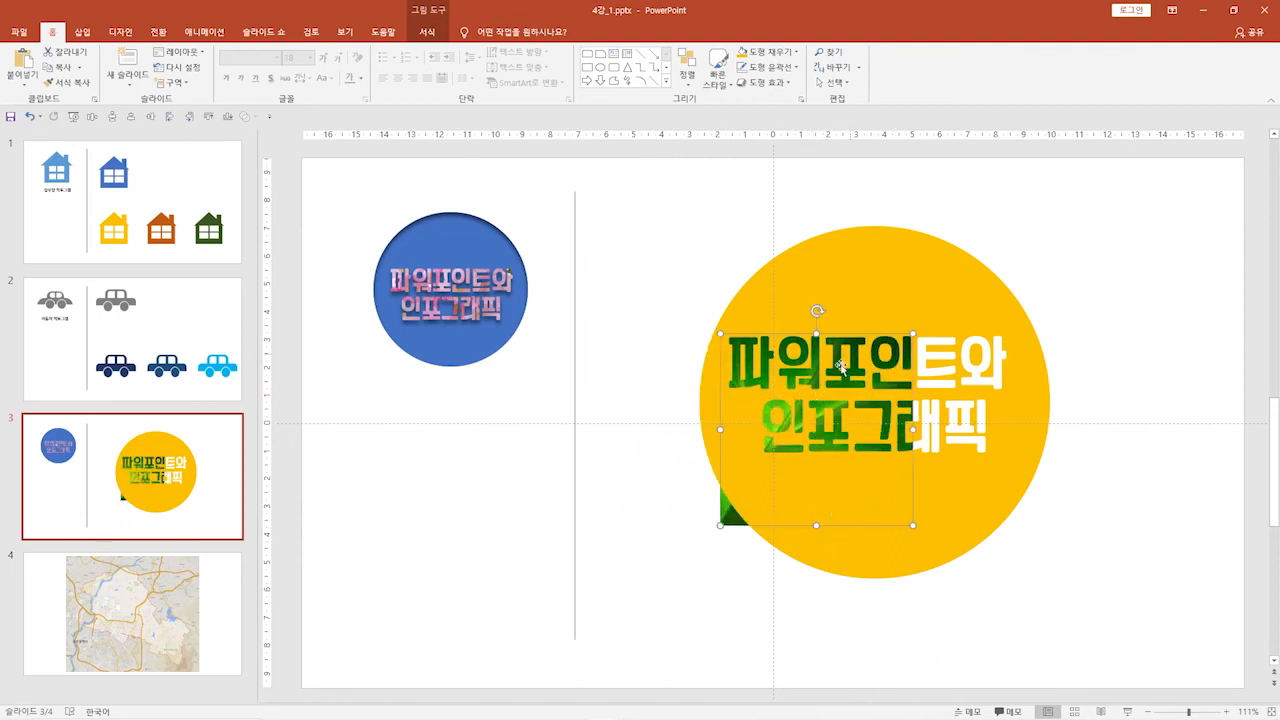
pyautogui.moveTo(817, 524); pyautogui.dragTo(829, 470)
pyautogui.moveTo(913, 403); pyautogui.dragTo(1030, 406)
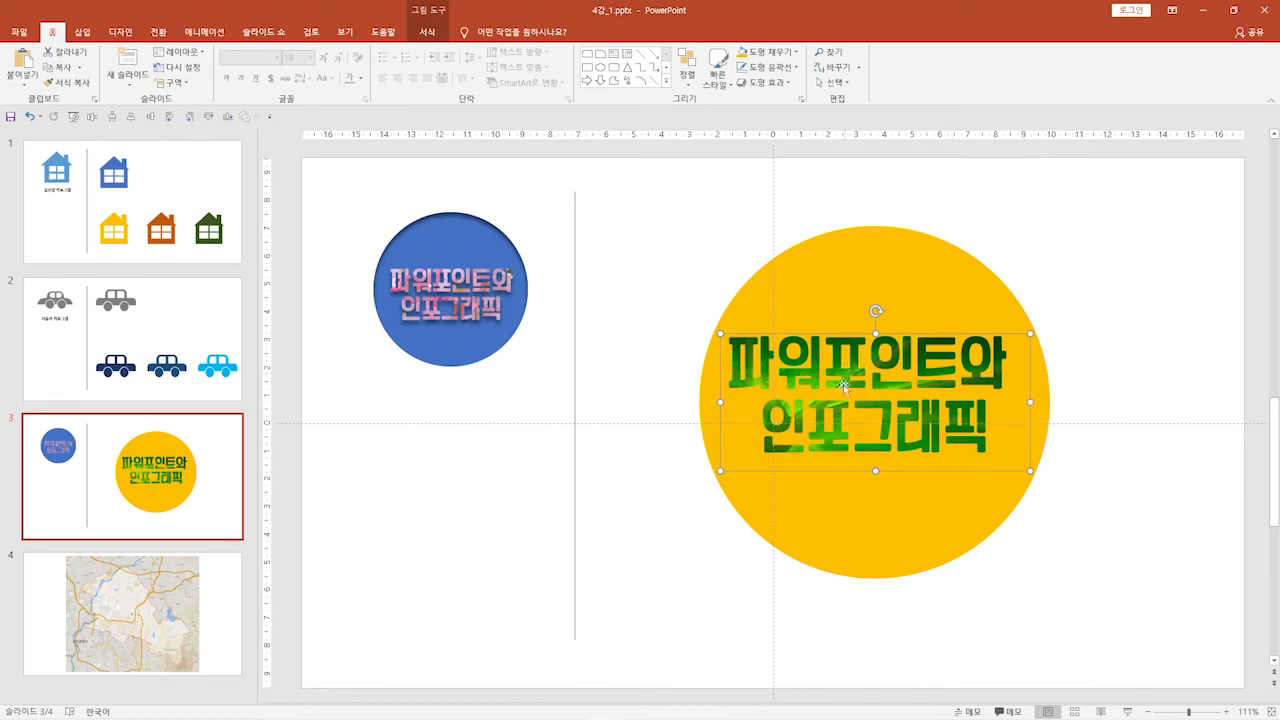
# Step: Move the gold circle slightly down over the leaf picture
pyautogui.click(921, 609)
pyautogui.click(881, 406)
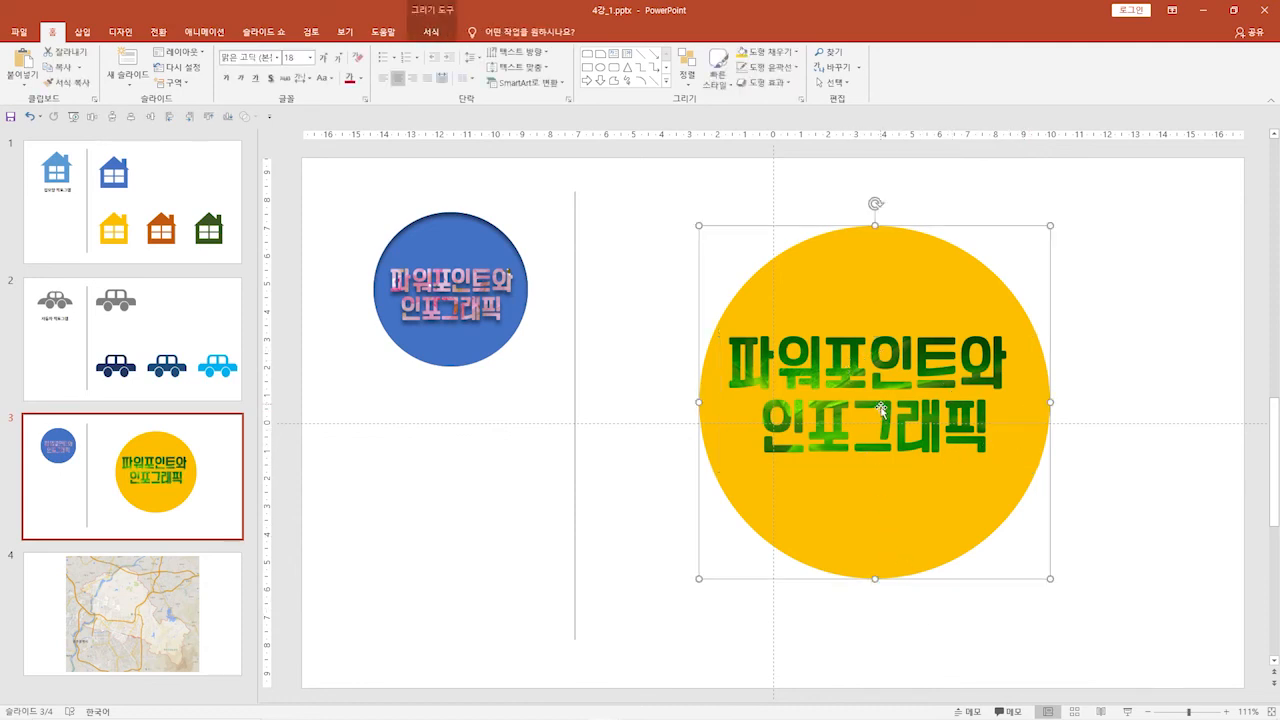
pyautogui.moveTo(894, 292)
pyautogui.mouseDown()
pyautogui.moveTo(878, 296)
pyautogui.moveTo(895, 303)
pyautogui.mouseUp()
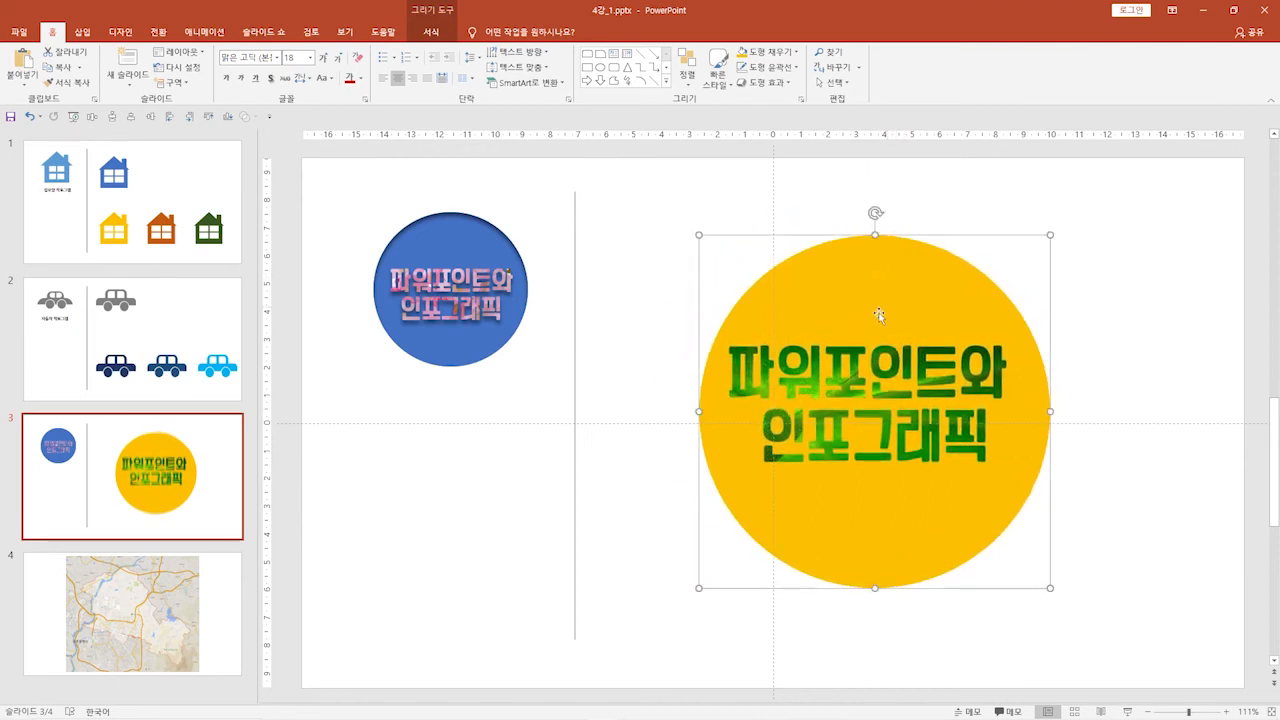
pyautogui.click(1147, 427)
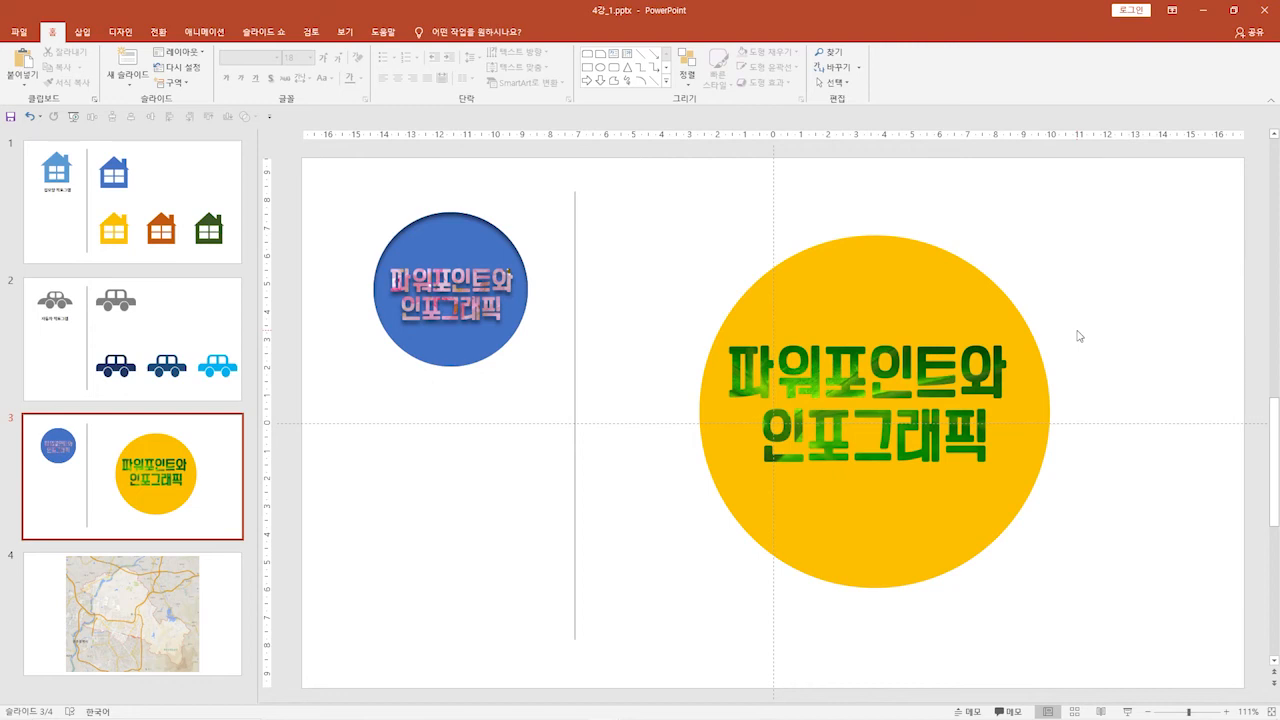
# Step: Apply the inner top shadow (안쪽: 위쪽) to the gold cut-out circle
pyautogui.click(931, 301)
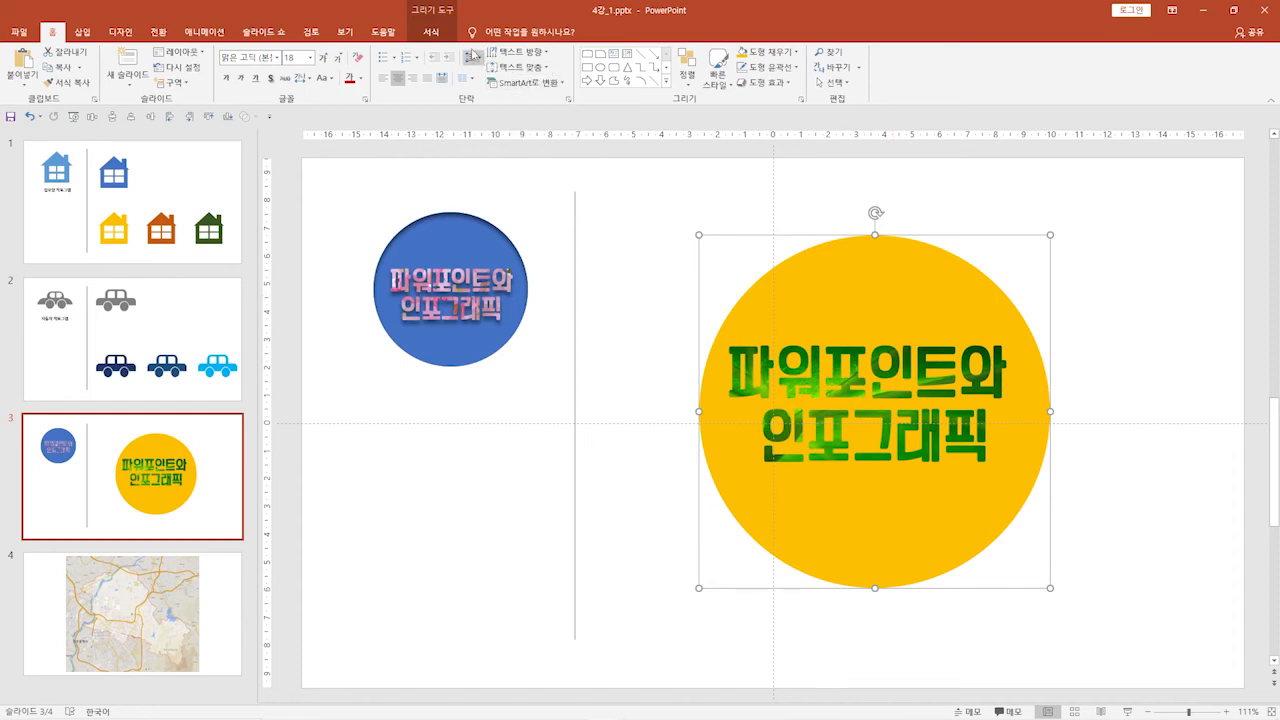
pyautogui.click(431, 33)
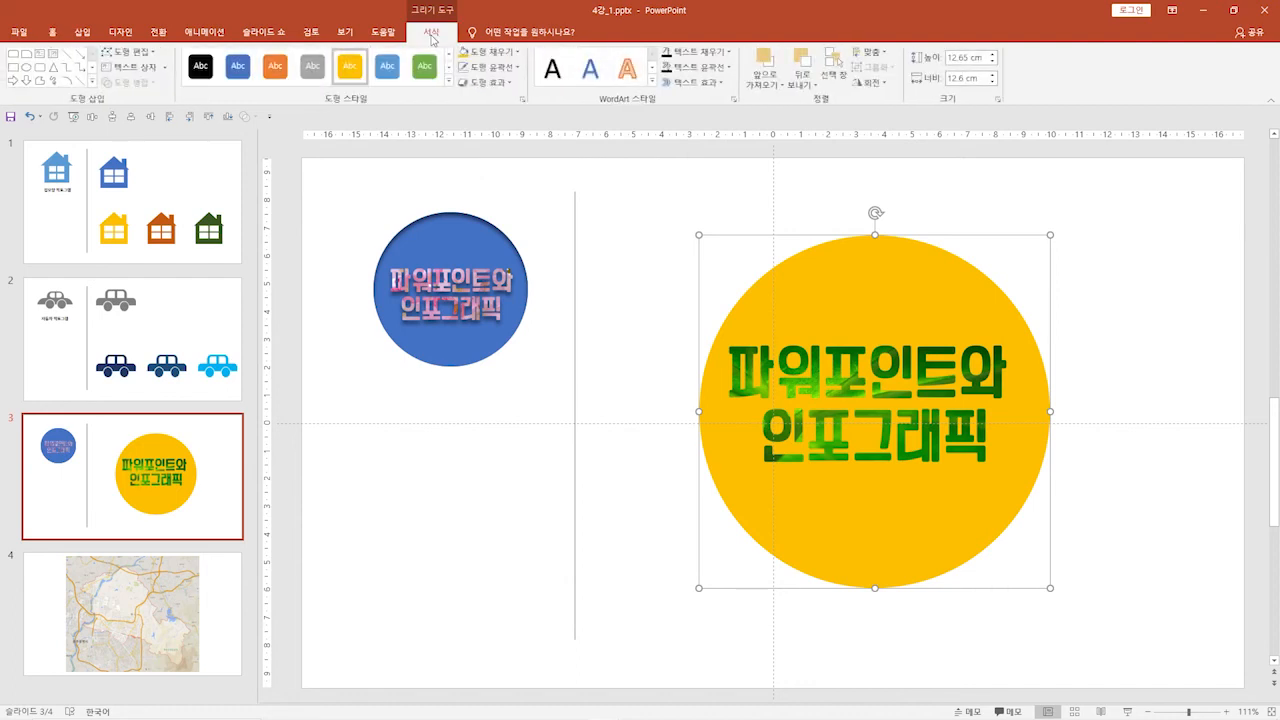
pyautogui.click(487, 83)
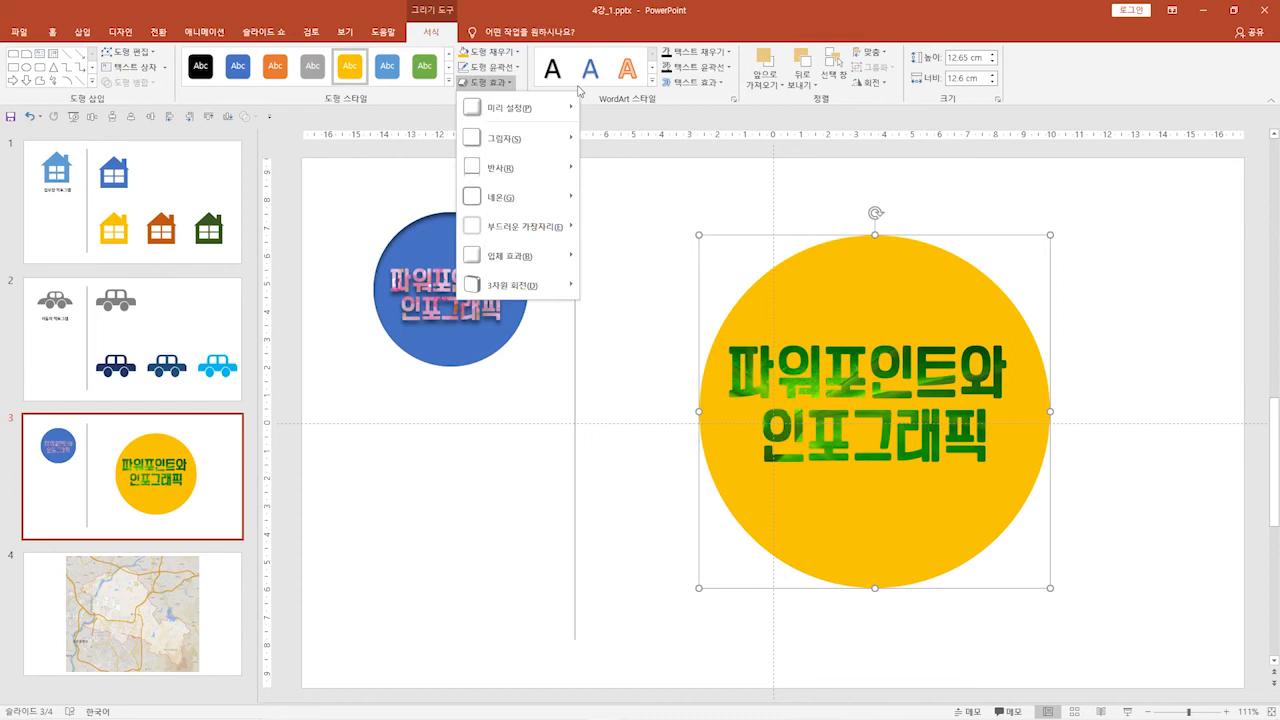
pyautogui.moveTo(531, 138)
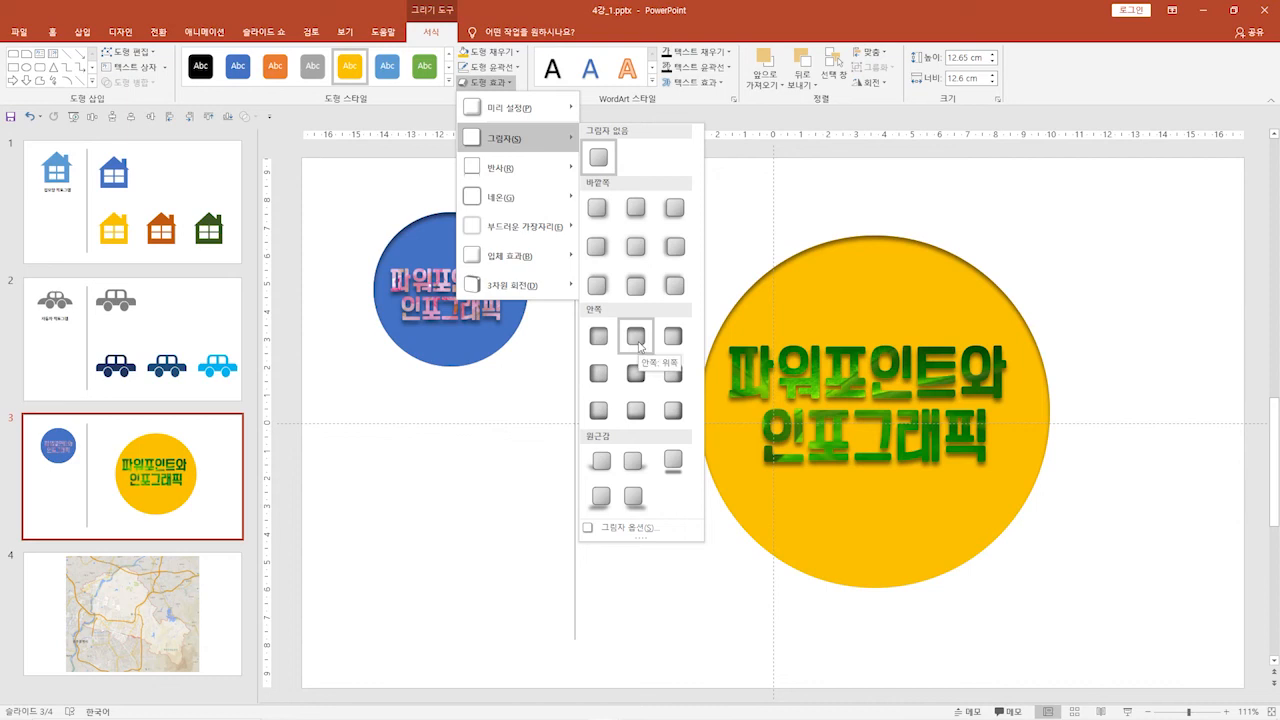
pyautogui.click(640, 340)
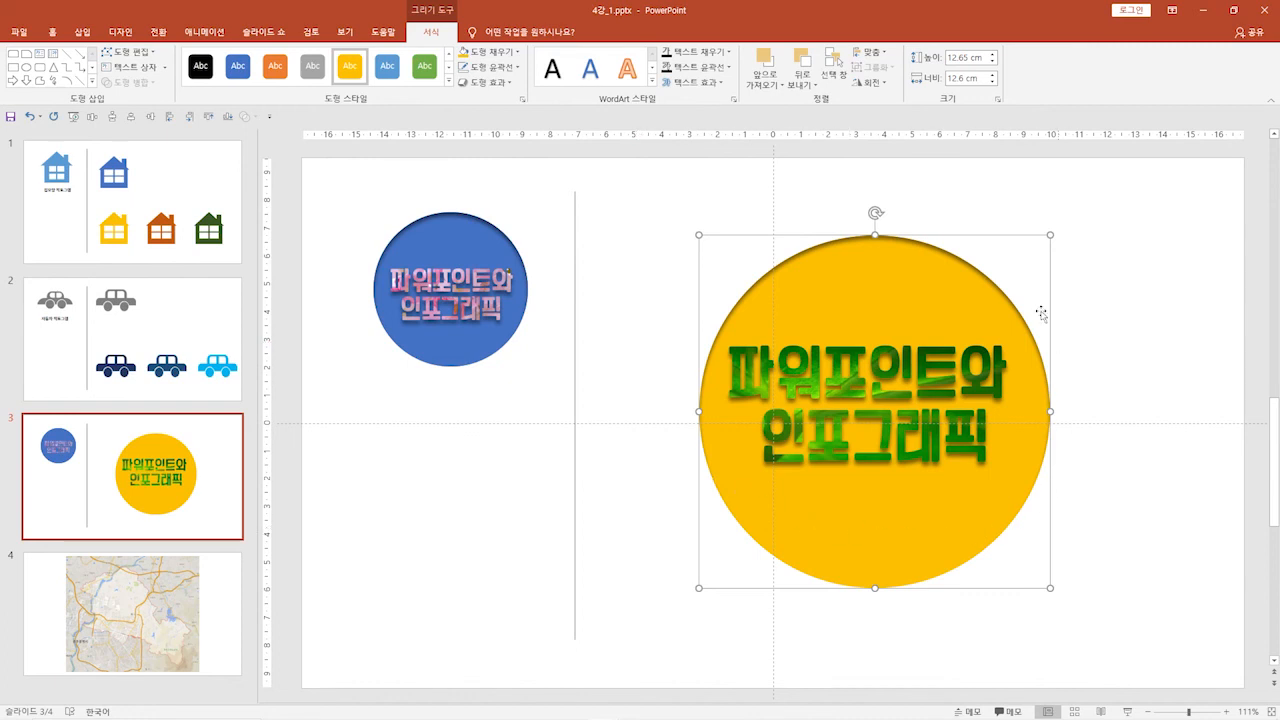
pyautogui.click(1106, 344)
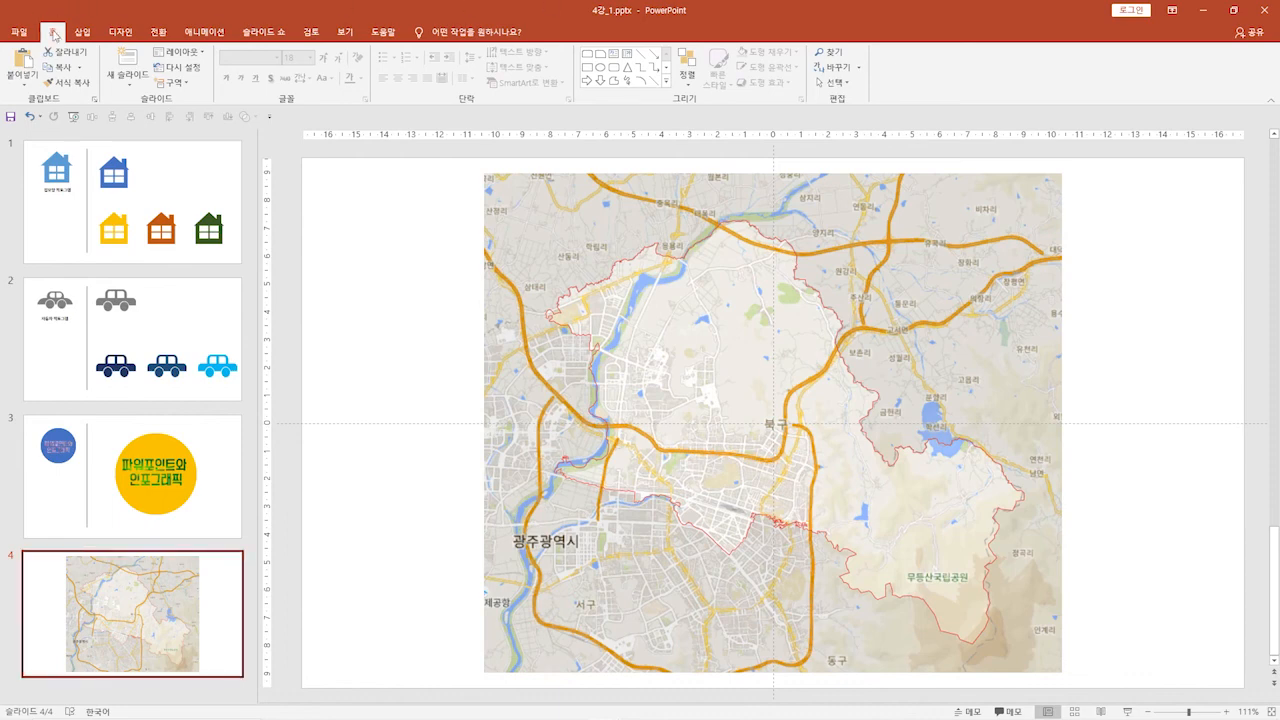
# Step: Trace the red 북구 district boundary on slide 4's map with a Freeform shape, closing it at its starting point
pyautogui.click(85, 34)
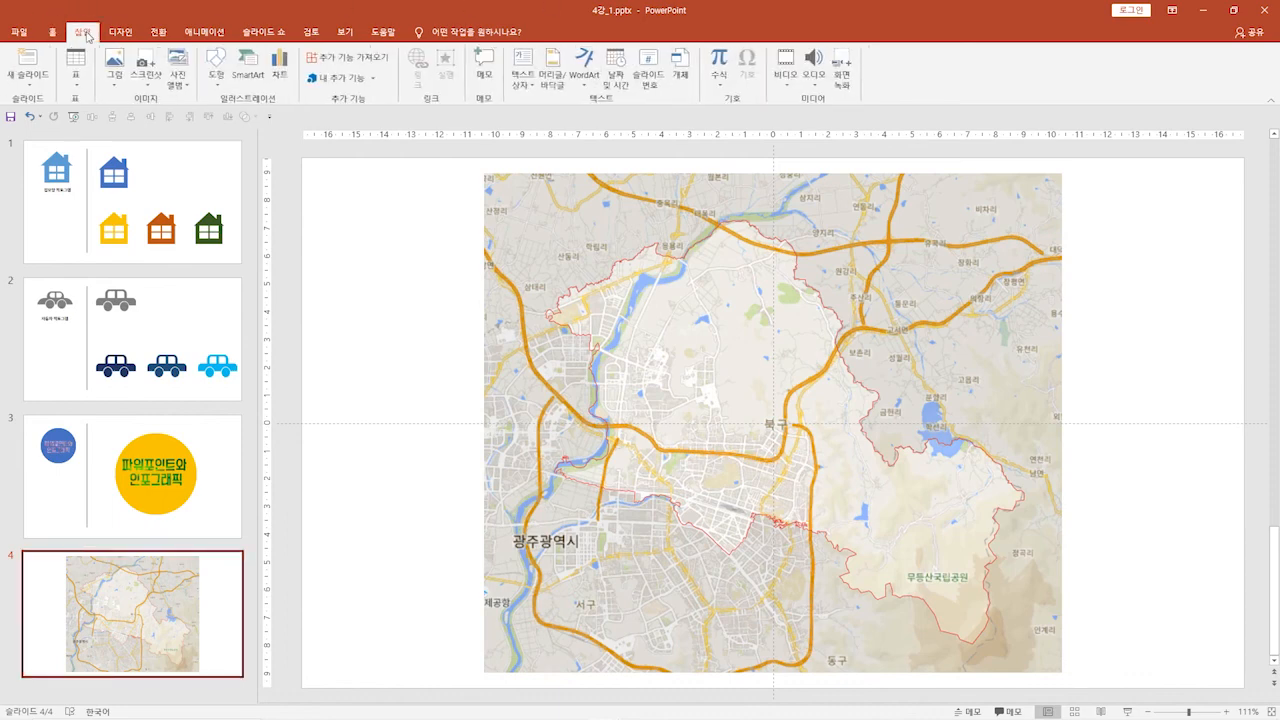
pyautogui.click(221, 80)
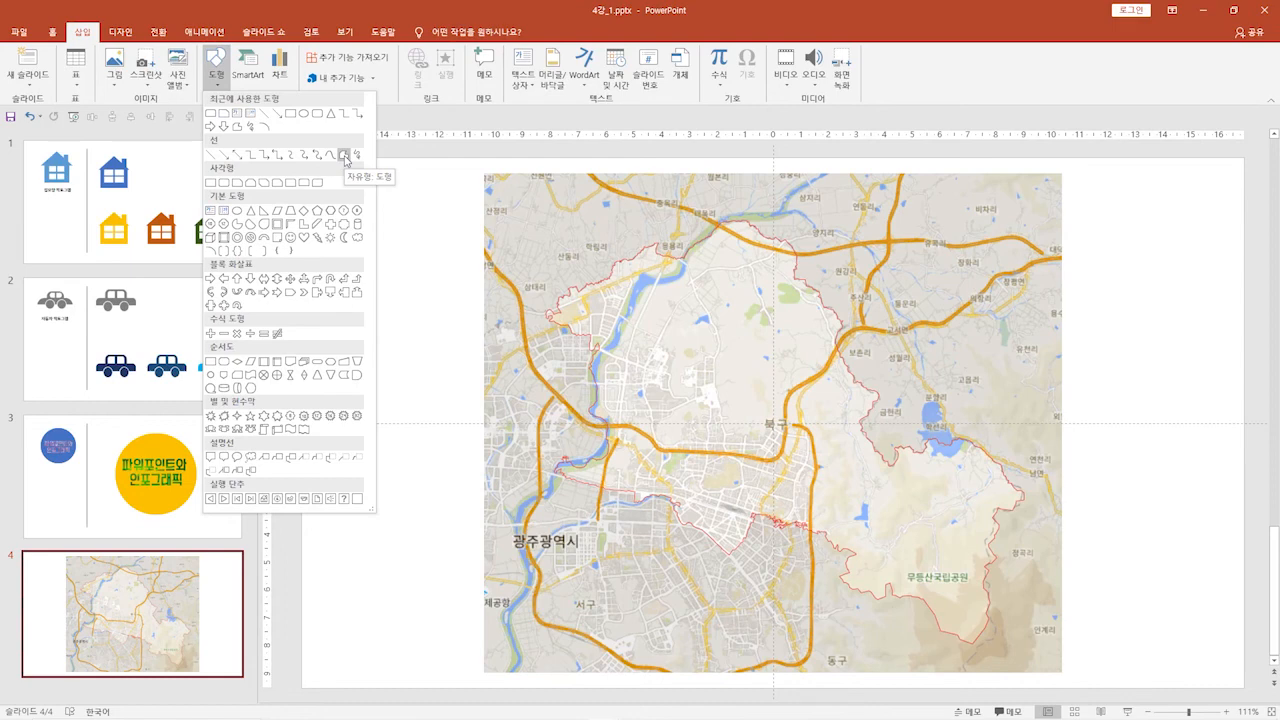
pyautogui.click(344, 157)
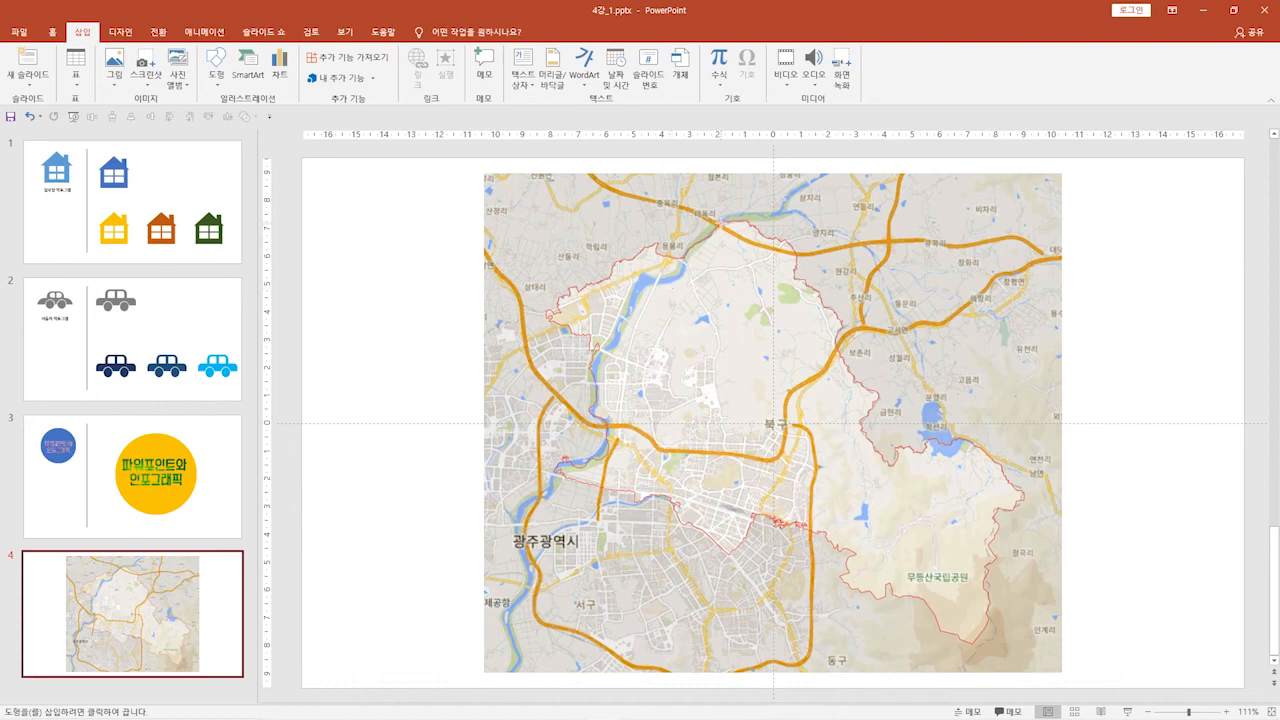
pyautogui.click(720, 223)
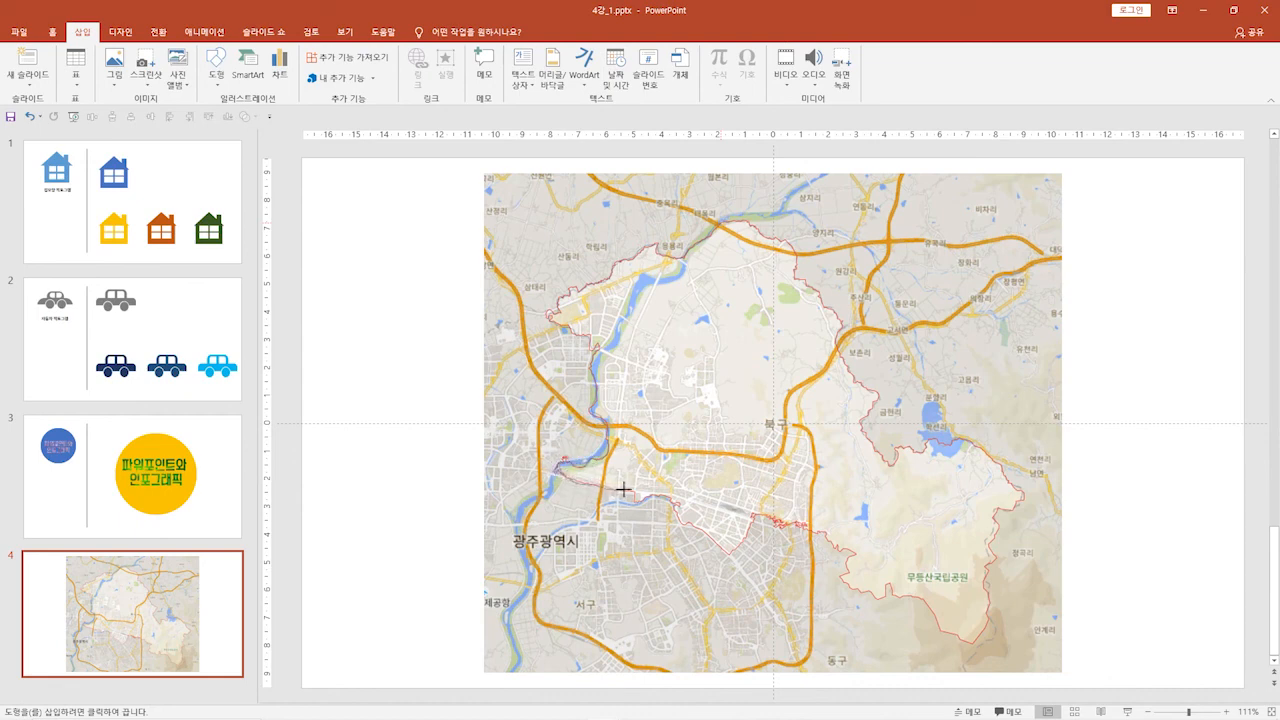
pyautogui.moveTo(653, 498)
pyautogui.mouseDown()
pyautogui.moveTo(726, 552)
pyautogui.moveTo(774, 515)
pyautogui.moveTo(846, 546)
pyautogui.moveTo(846, 563)
pyautogui.mouseUp()
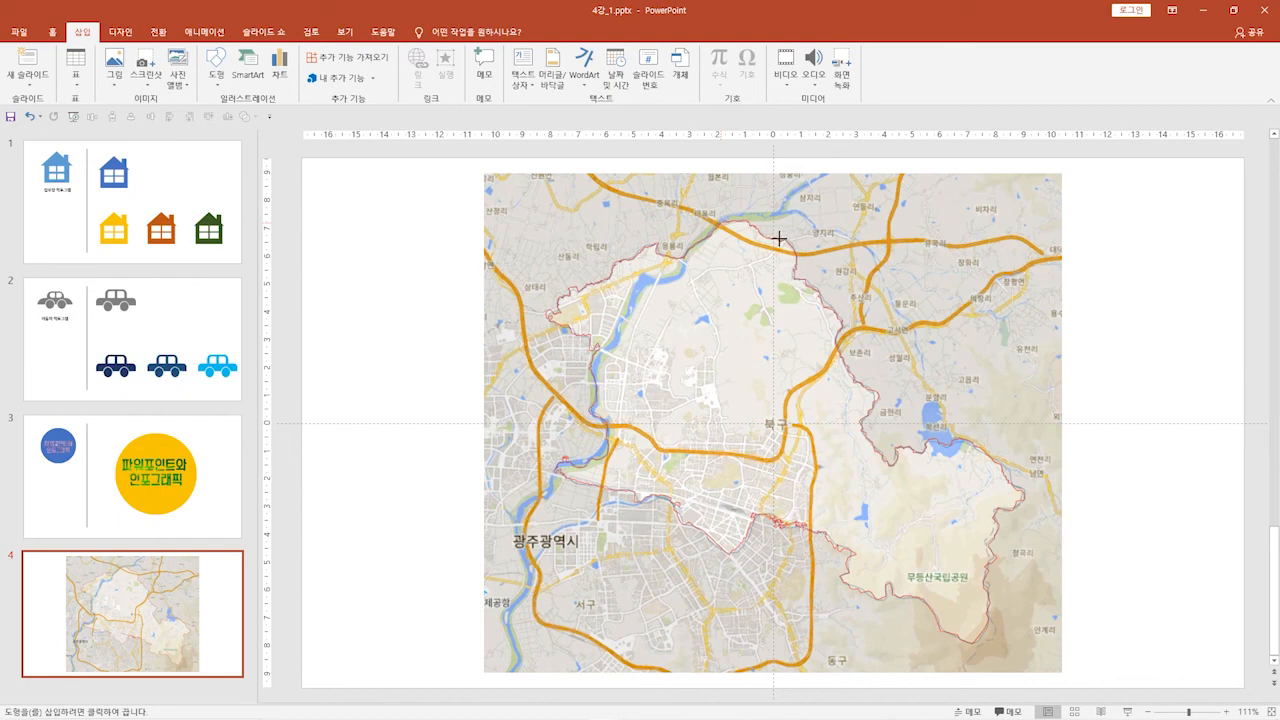
pyautogui.click(717, 224)
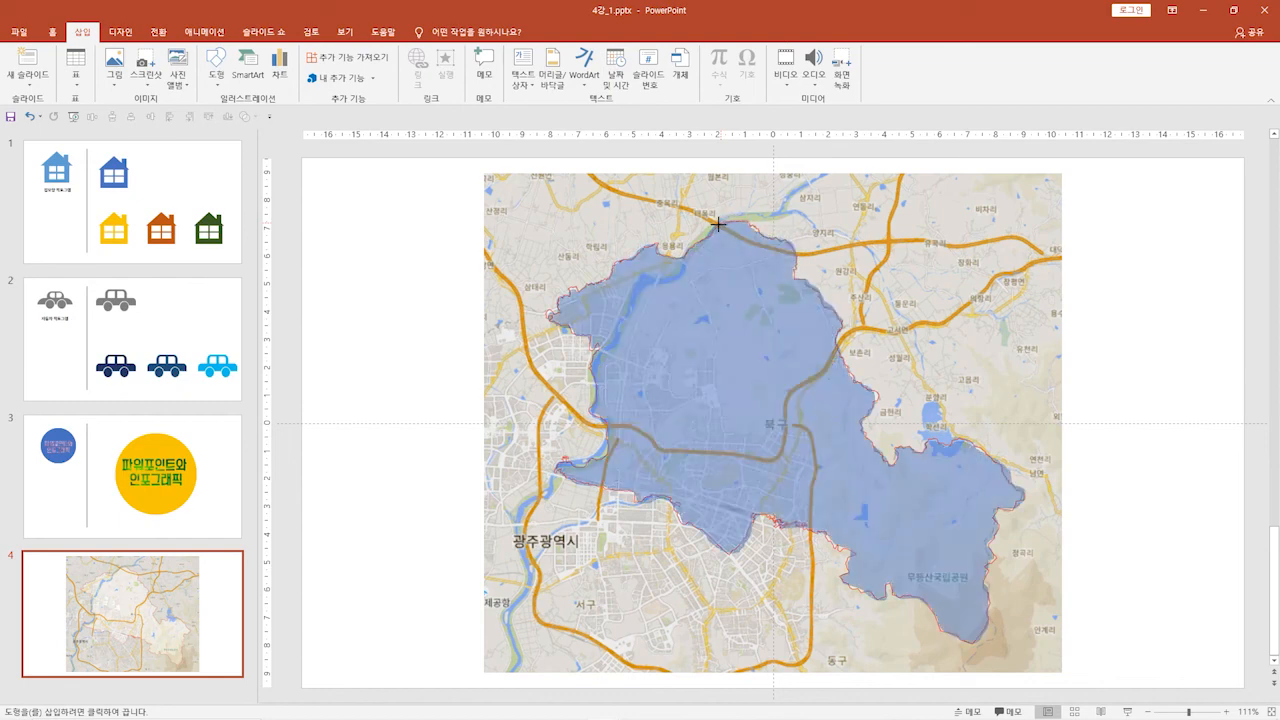